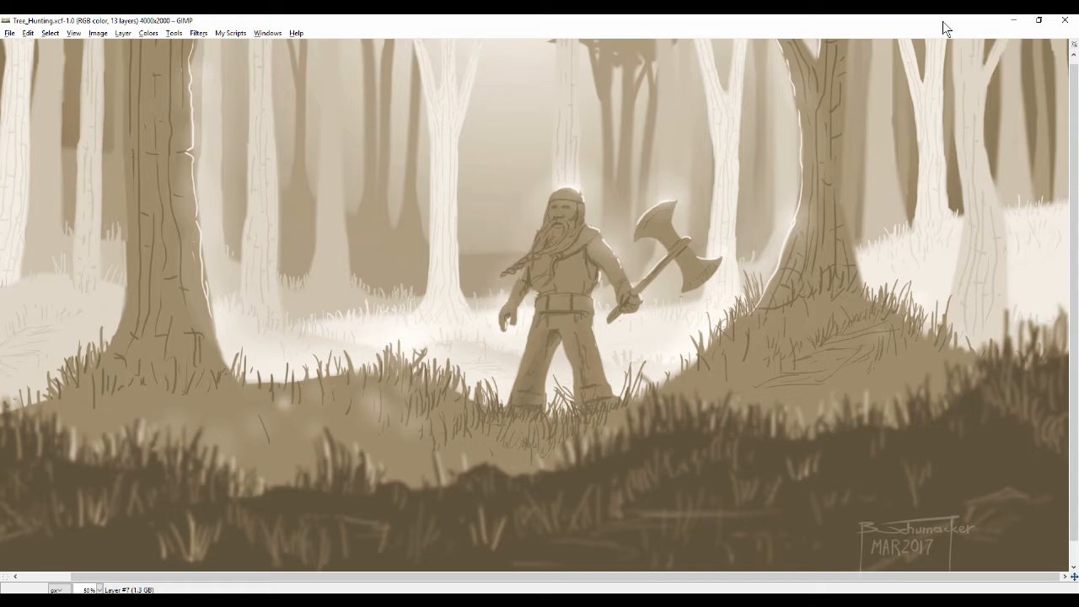
Examine the sepia forest painting both as a whole and up close around the axe-carrying figure
left_click_drag(488, 230, 487, 206)
key("minus")
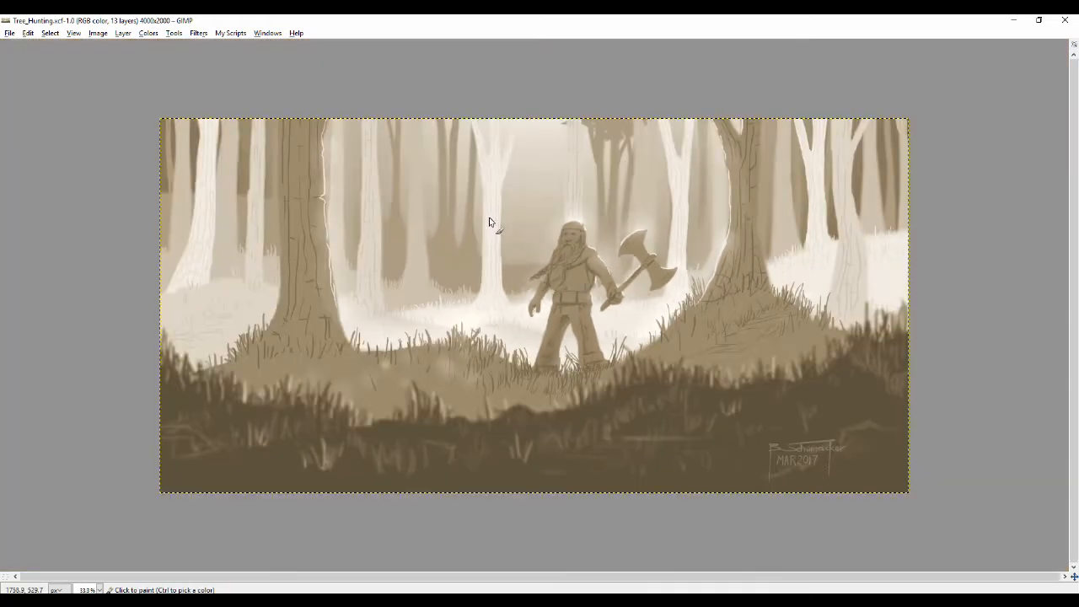
key("plus")
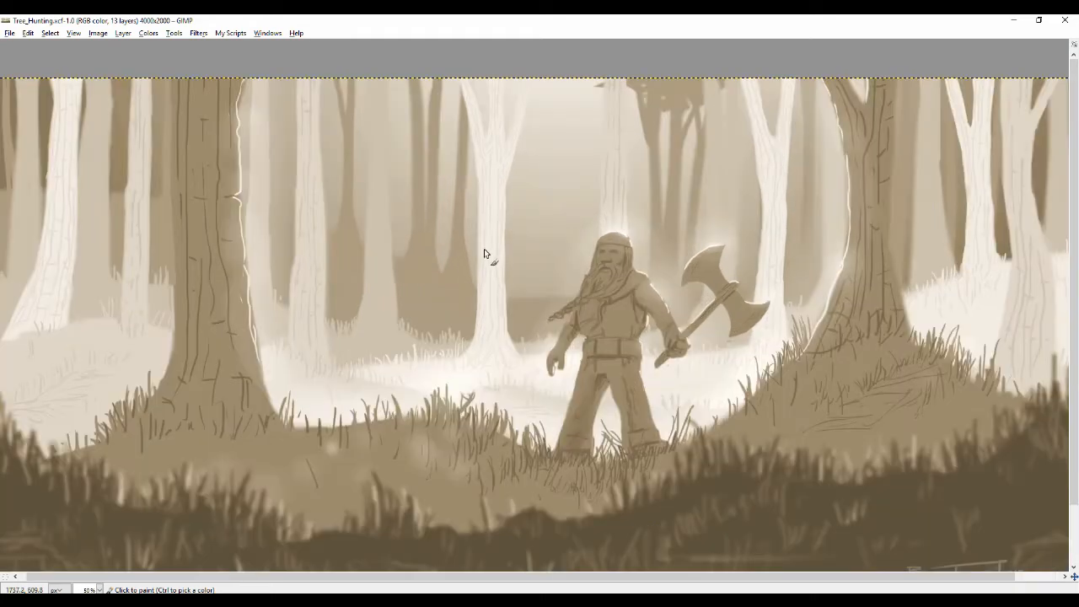
left_click_drag(484, 251, 474, 219)
key("minus")
key("plus")
key("minus")
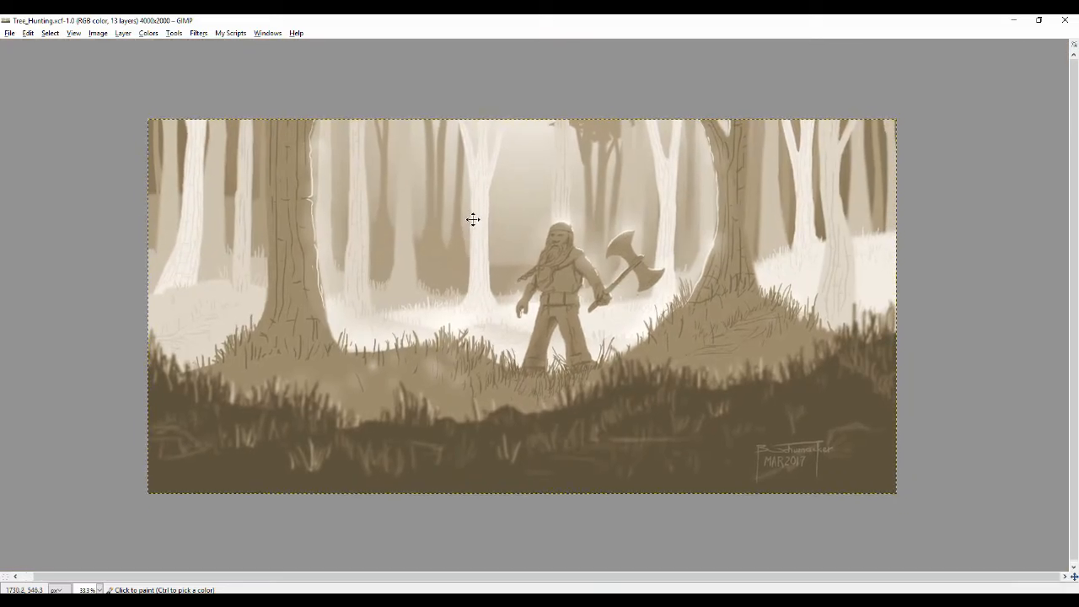
key("plus")
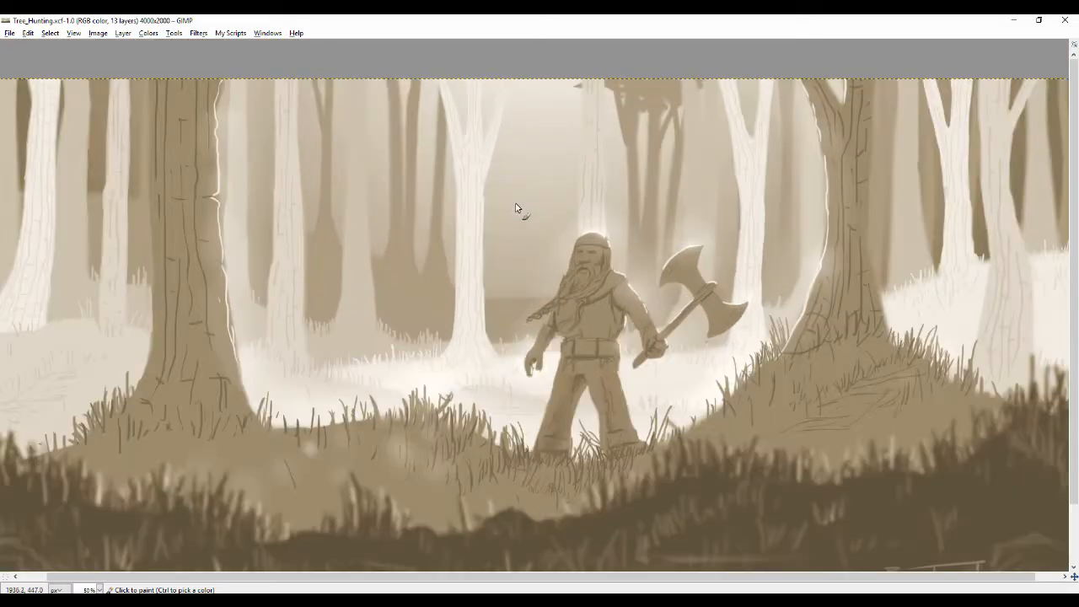
left_click_drag(480, 252, 488, 193)
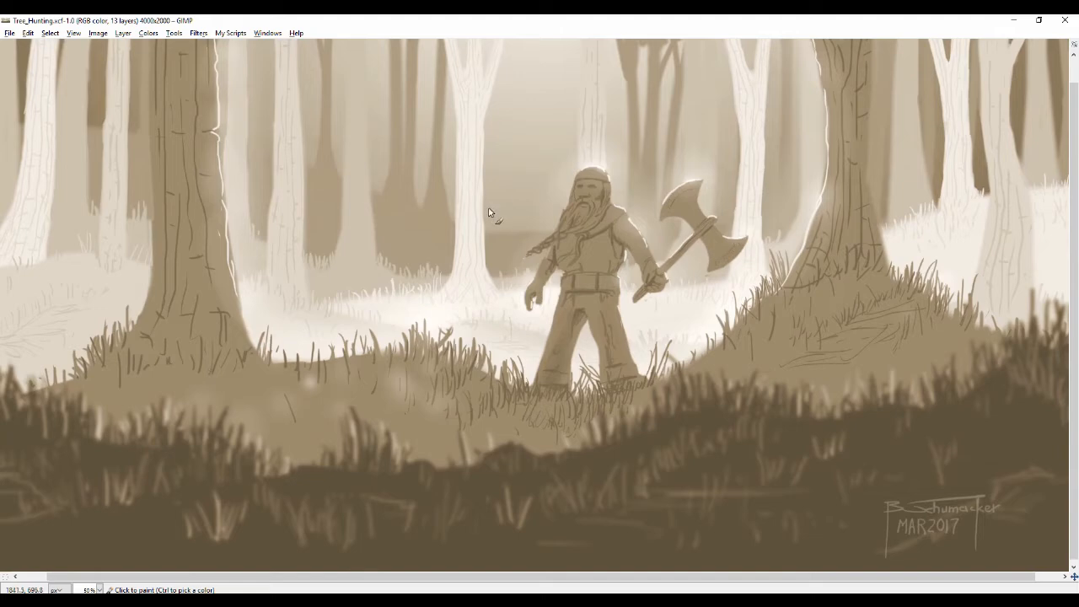
key("minus")
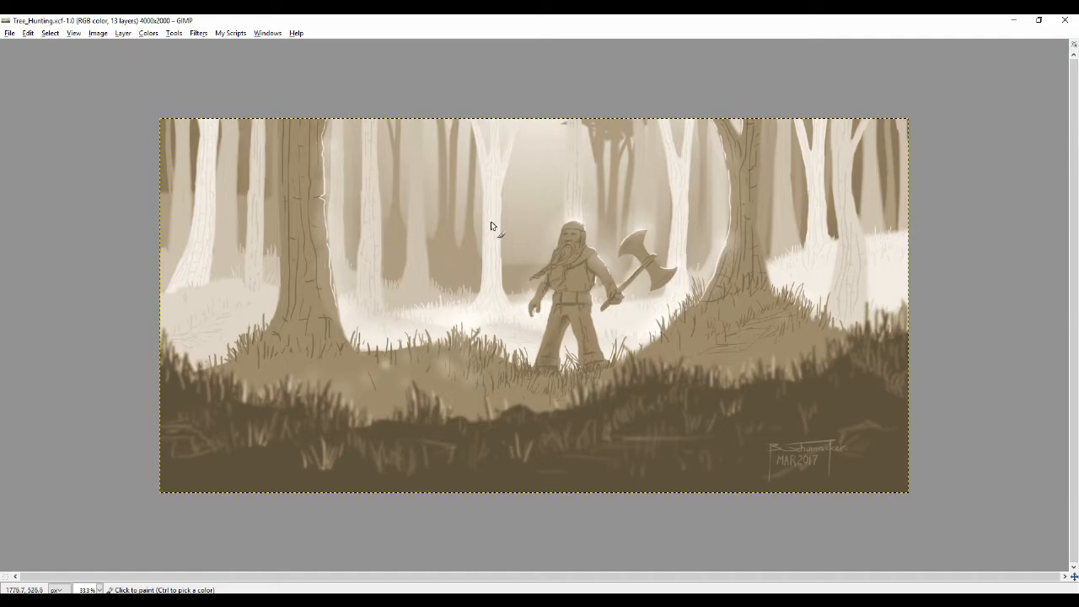
scroll(487, 221, "up", 3, "ctrl")
mouse_move(472, 219)
left_mouse_down()
mouse_move(459, 198)
mouse_move(444, 235)
mouse_move(452, 195)
left_mouse_up()
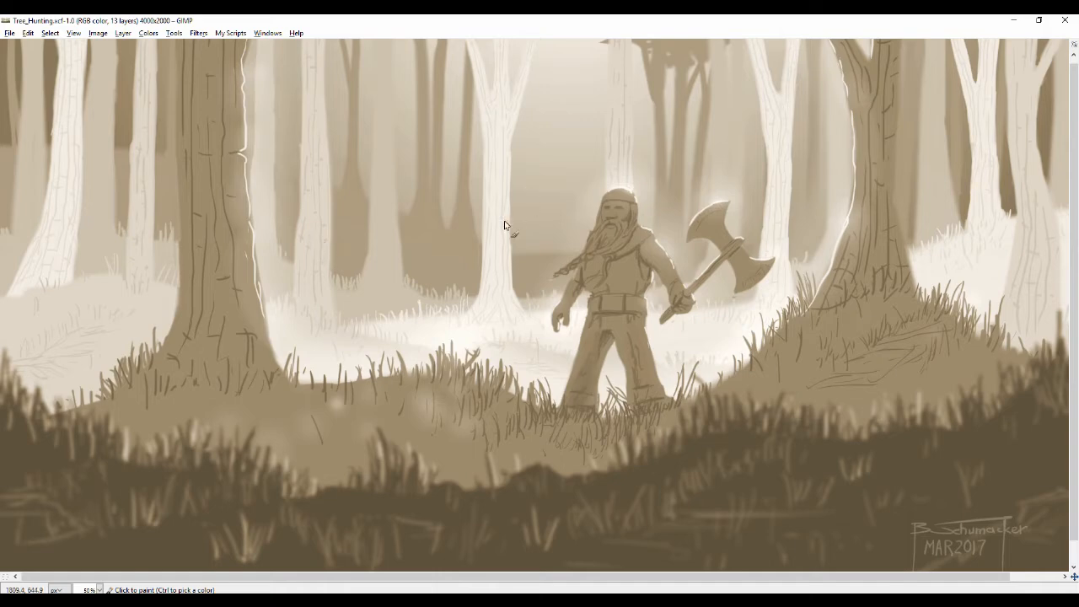
mouse_move(497, 204)
left_mouse_down()
mouse_move(484, 270)
mouse_move(500, 263)
mouse_move(514, 211)
left_mouse_up()
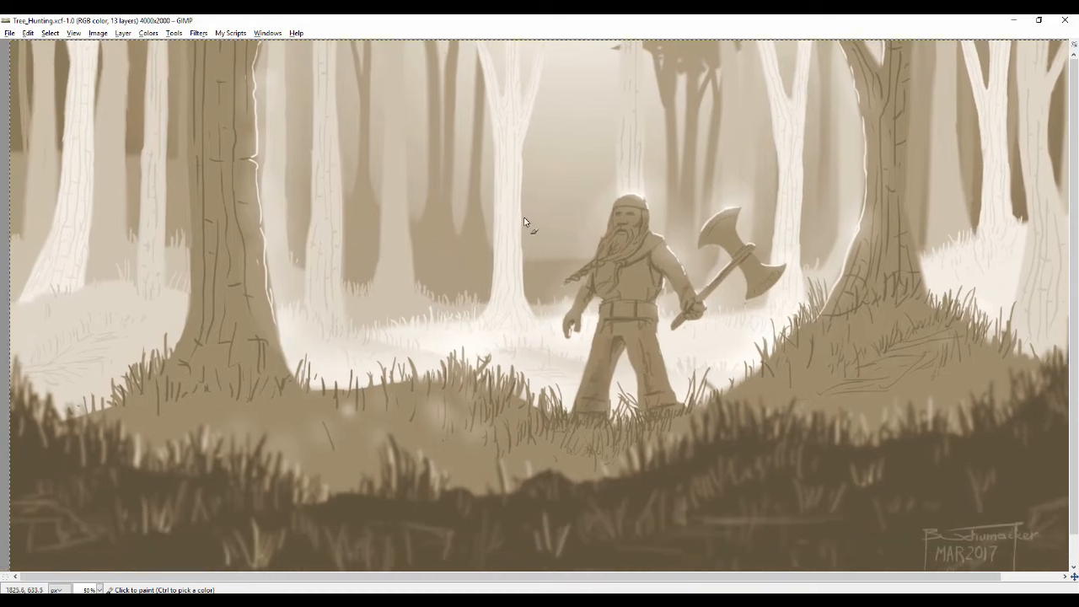
key("minus")
key("plus")
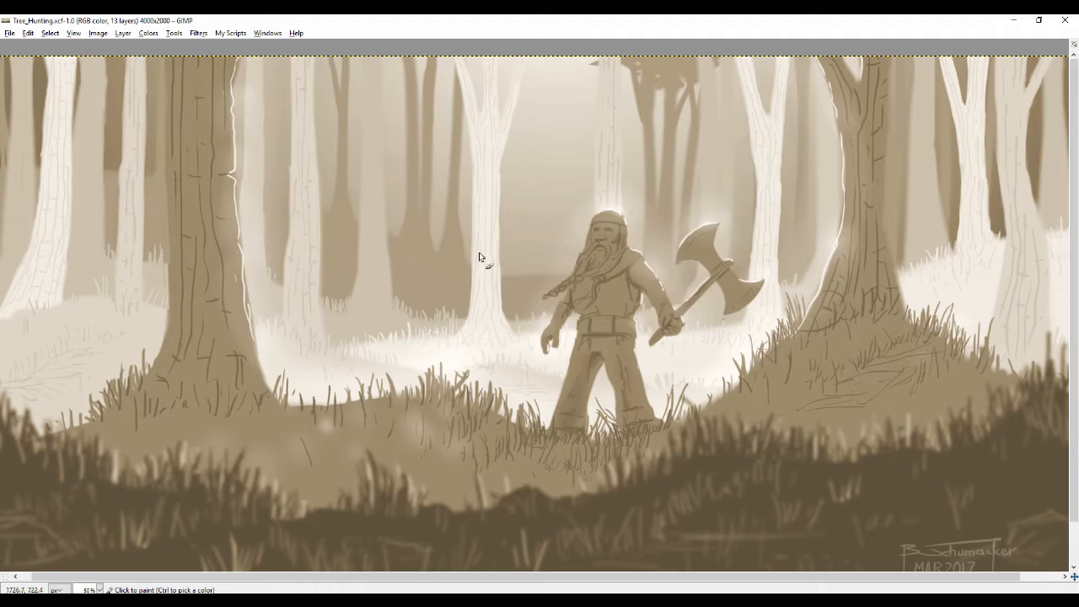
mouse_move(500, 234)
left_mouse_down()
mouse_move(495, 178)
mouse_move(498, 197)
mouse_move(483, 178)
mouse_move(484, 200)
mouse_move(475, 157)
left_mouse_up()
key("minus")
key("plus")
key("minus")
key("plus")
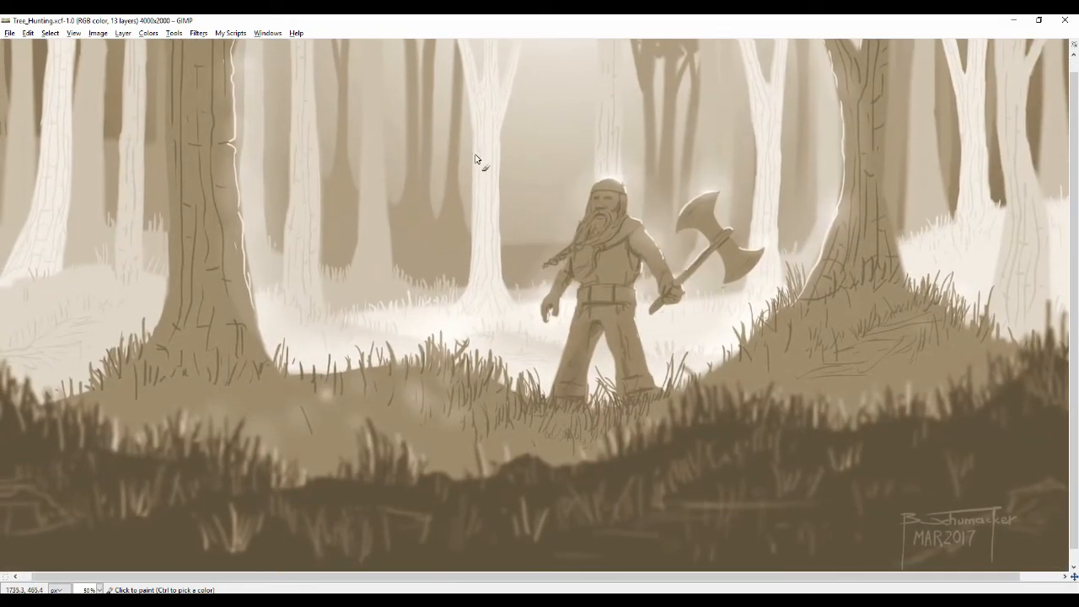
Show the hidden tool and layer docks and fit the whole painting in view between them
key("Tab")
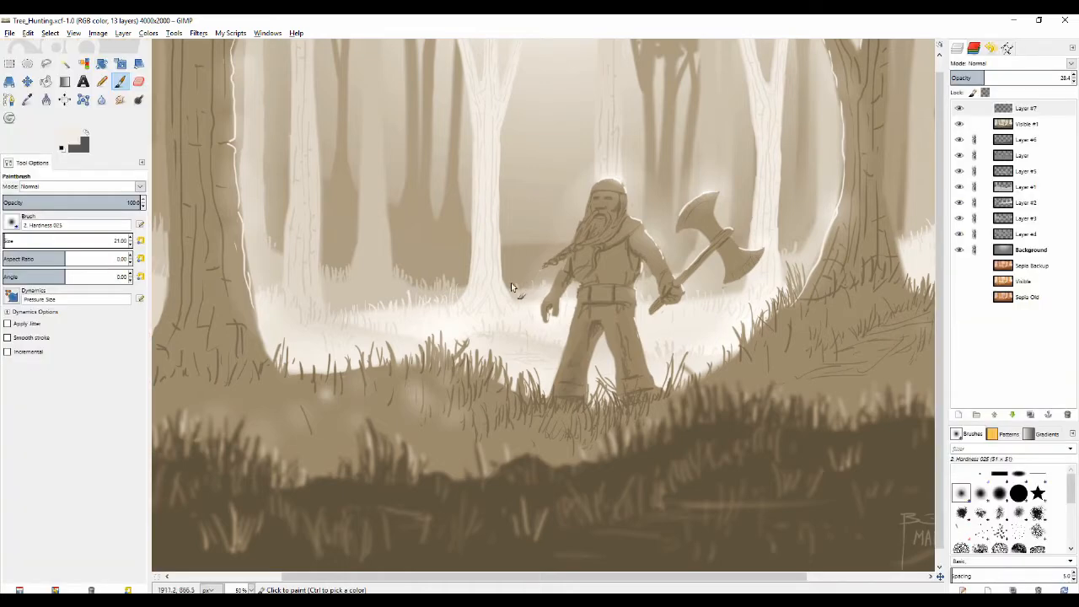
mouse_move(520, 258)
left_mouse_down()
mouse_move(465, 264)
mouse_move(475, 253)
left_mouse_up()
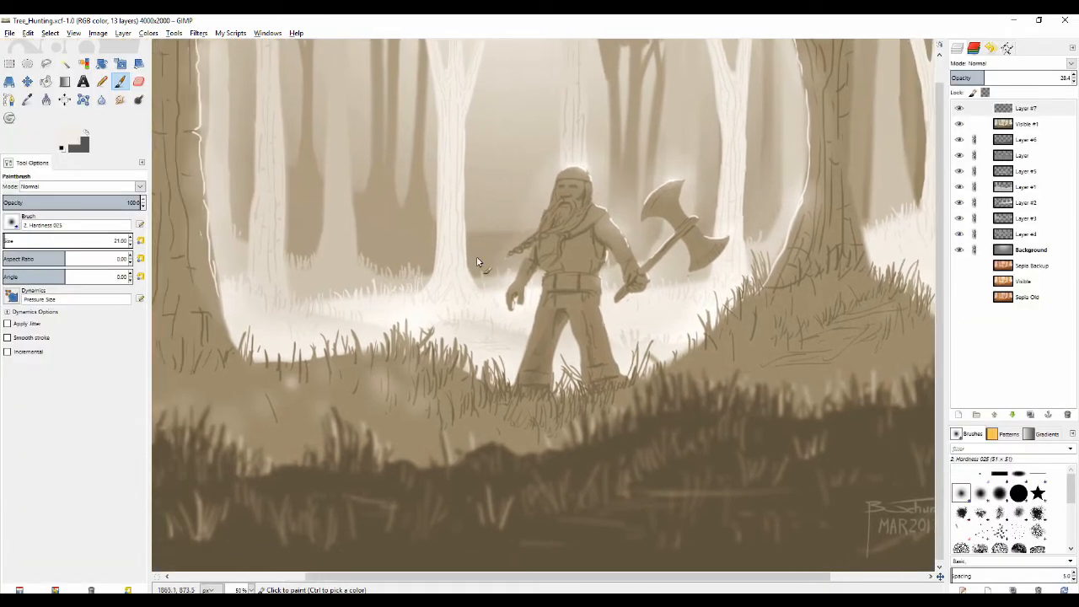
key("minus")
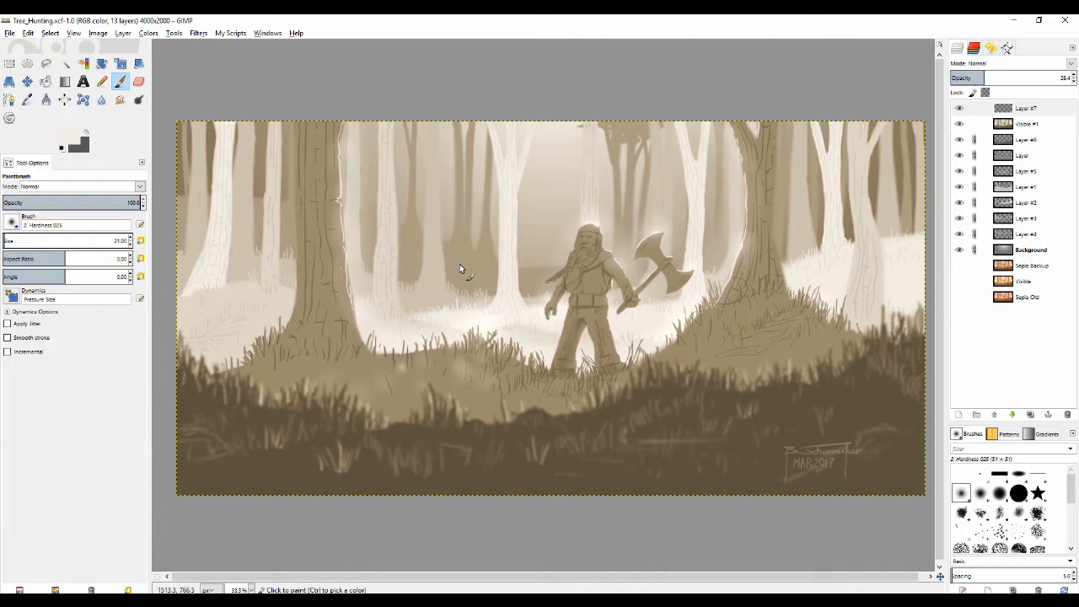
left_click_drag(500, 201, 492, 206)
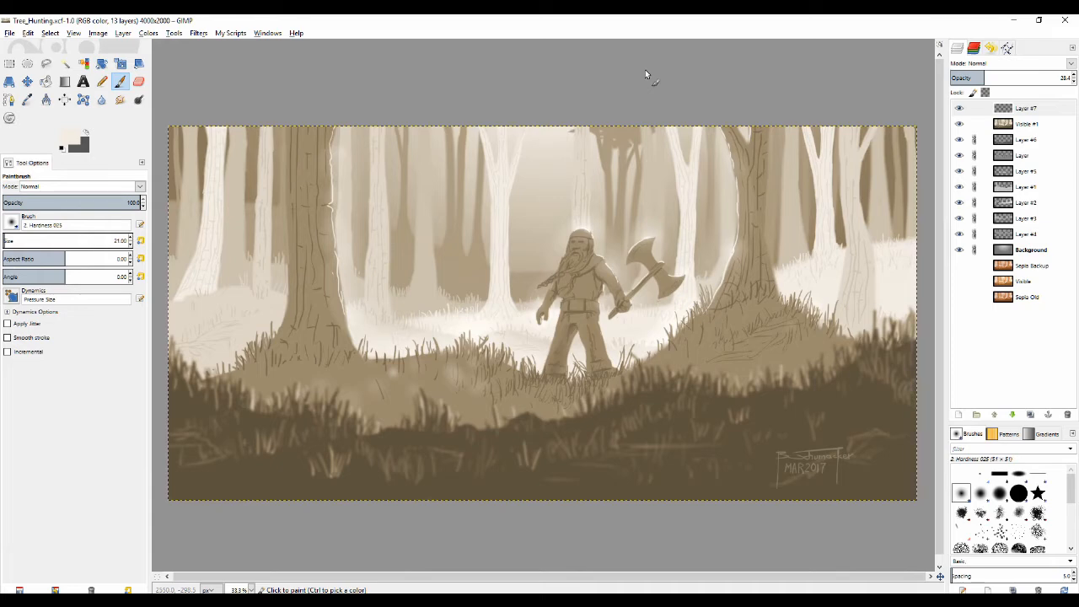
scroll(646, 69, "up", 1)
scroll(645, 69, "down", 1)
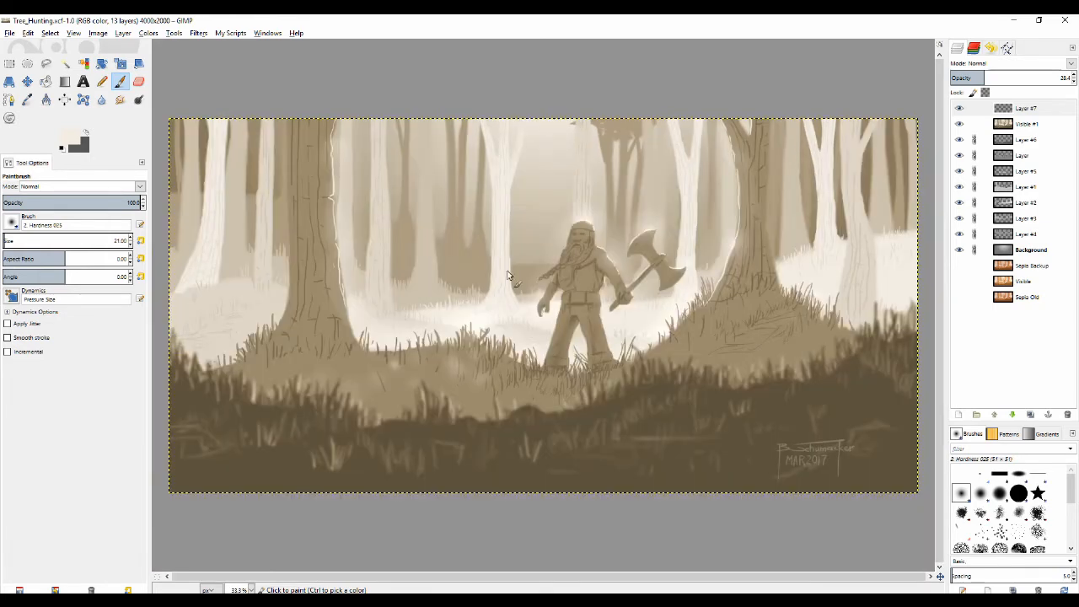
left_click_drag(503, 309, 501, 291)
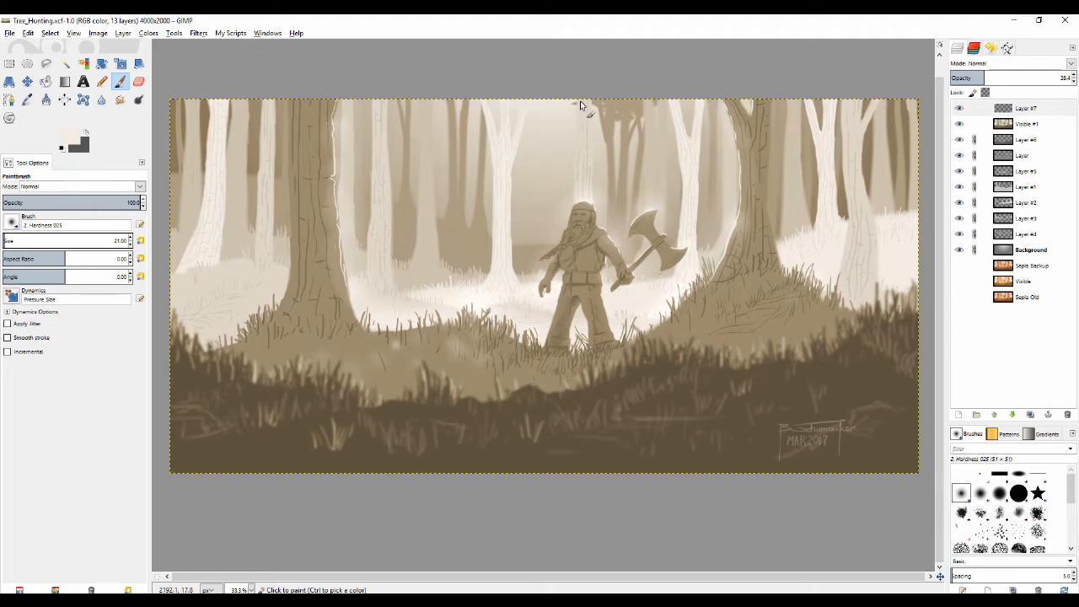
Unlink all the chained layers, from Layer #6 down to Background
left_click(975, 142)
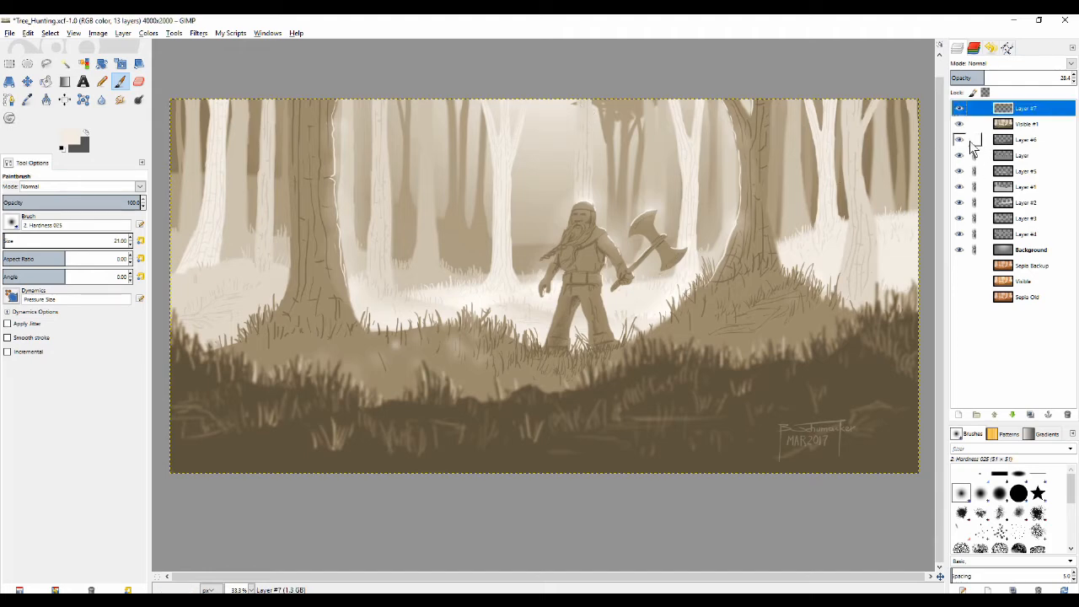
left_click(975, 141)
left_click(975, 142)
left_click(975, 171)
left_click(976, 189)
left_click(975, 202)
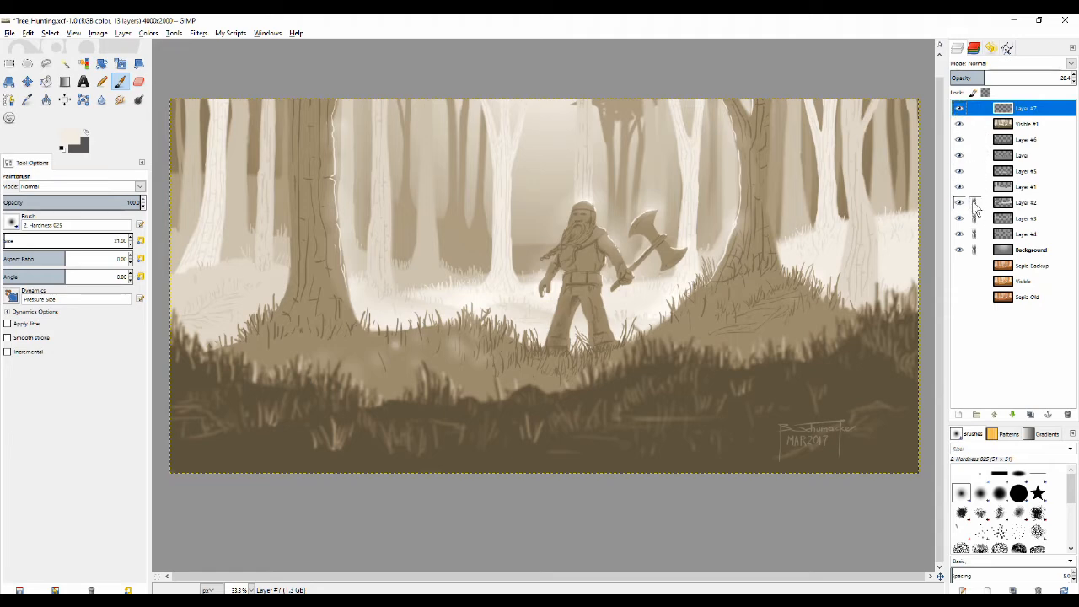
left_click(974, 218)
left_click(975, 234)
left_click(976, 249)
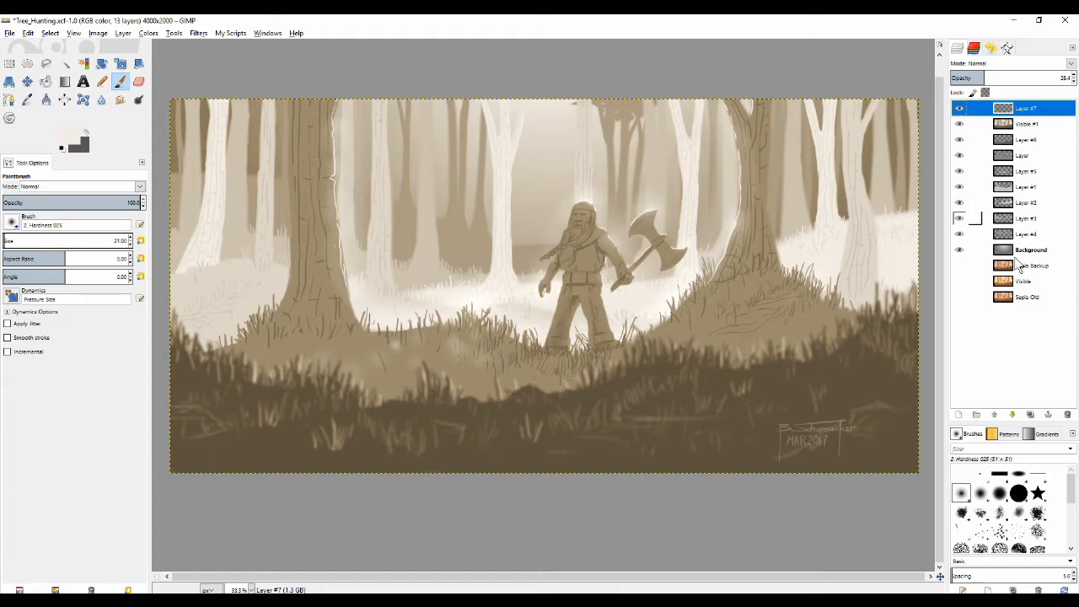
Hide Visible #1 and Layer #7, and toggle Layer #6 off and on to check the dark foreground grass
left_click(959, 123)
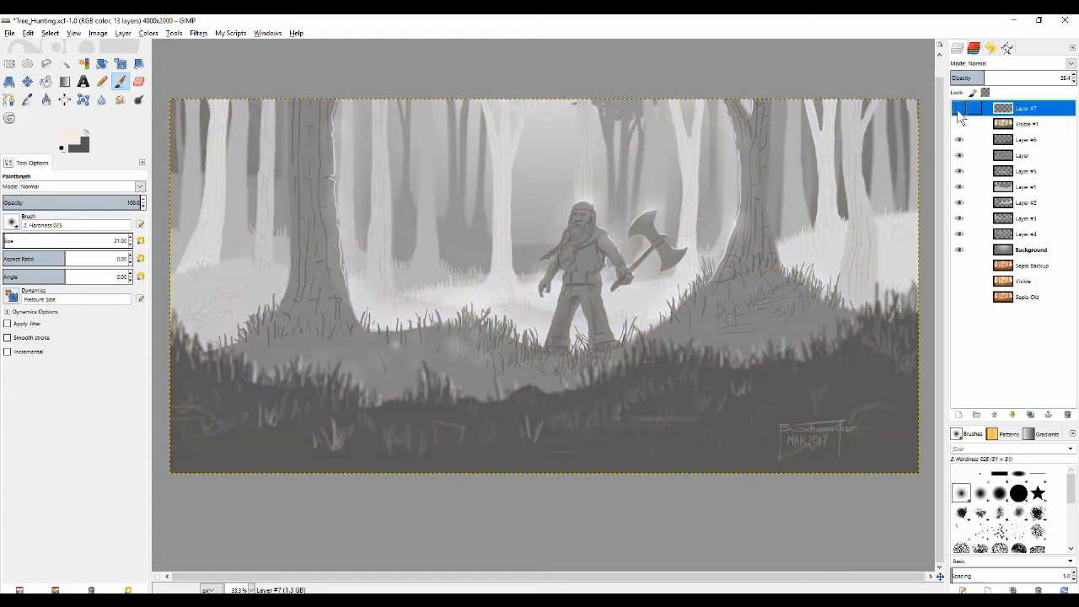
left_click(959, 110)
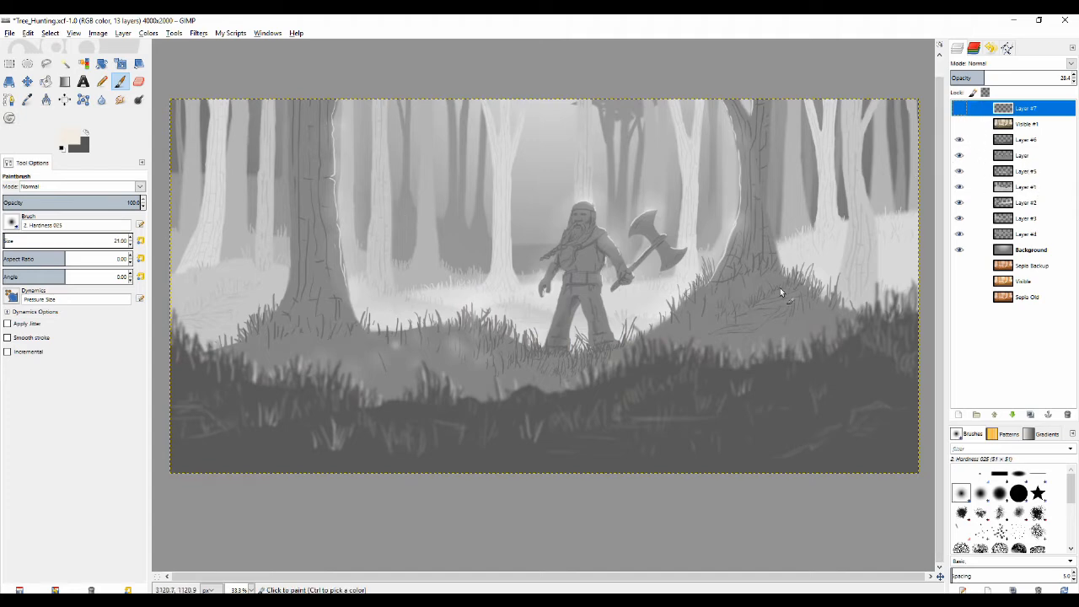
left_click(960, 142)
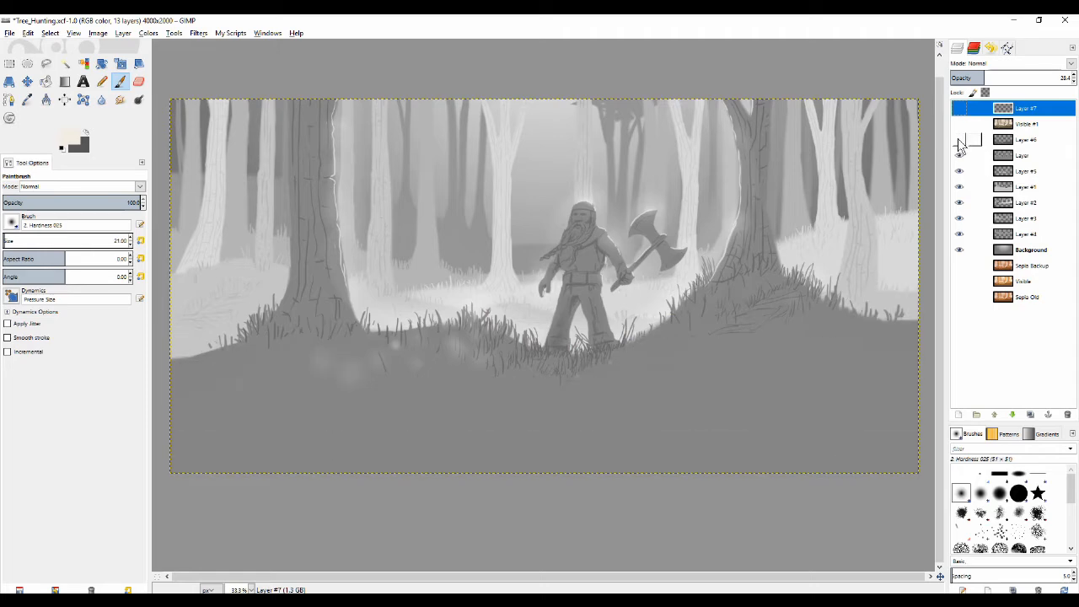
left_click(960, 143)
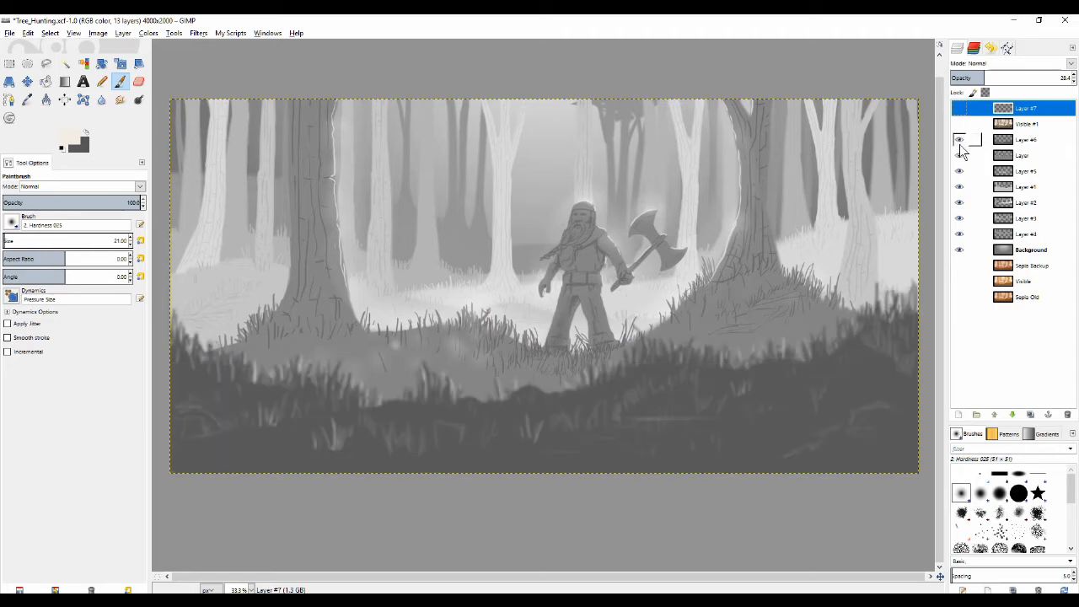
left_click(960, 141)
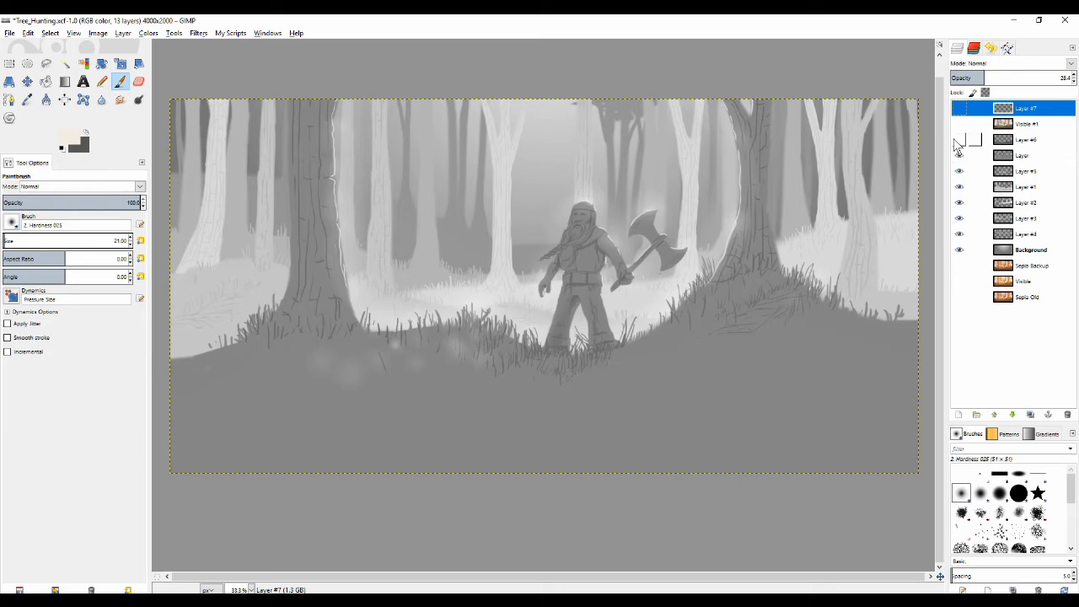
left_click(959, 142)
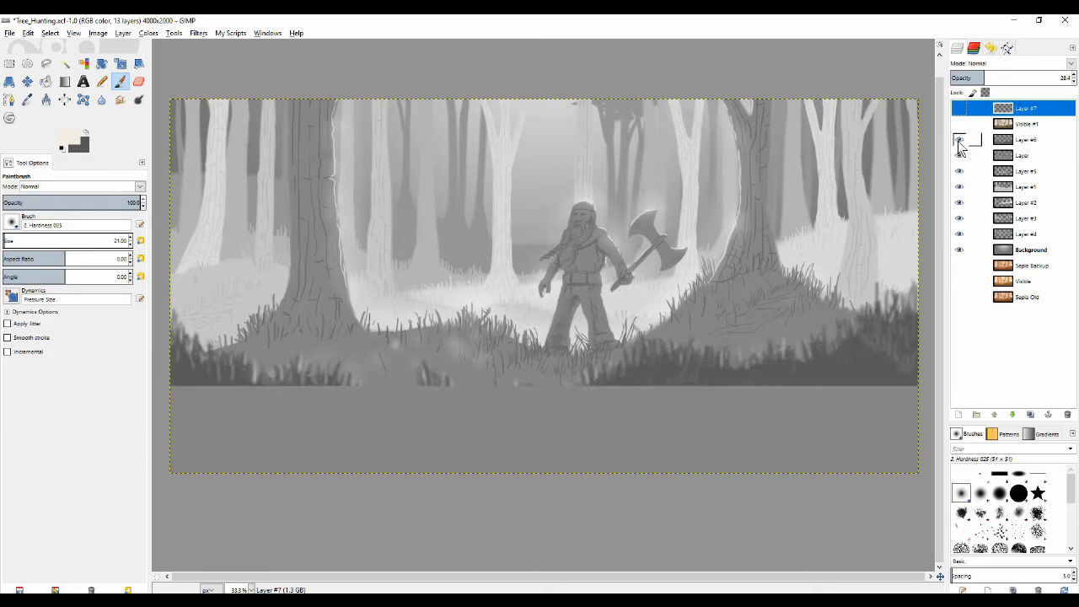
Toggle the layer named Layer and Layer #5 to compare their content, leaving both hidden
left_click(960, 156)
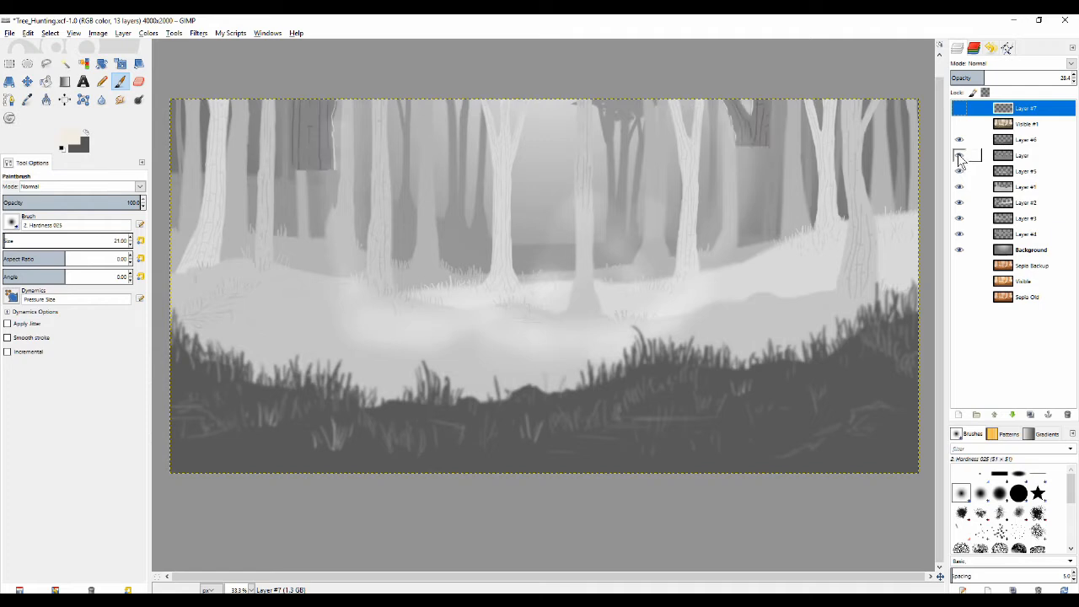
left_click(960, 157)
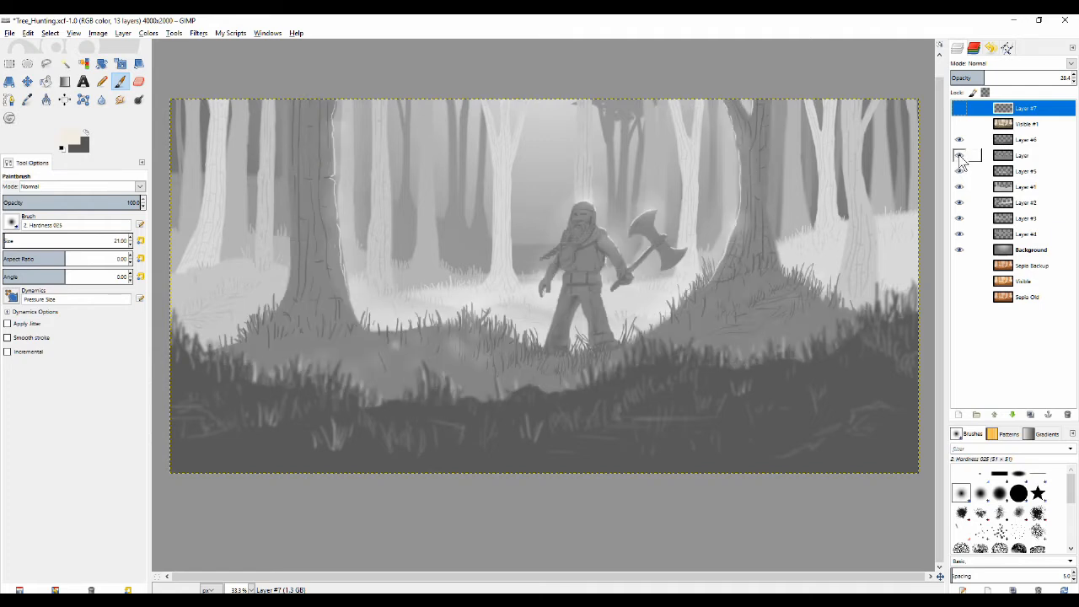
left_click(959, 157)
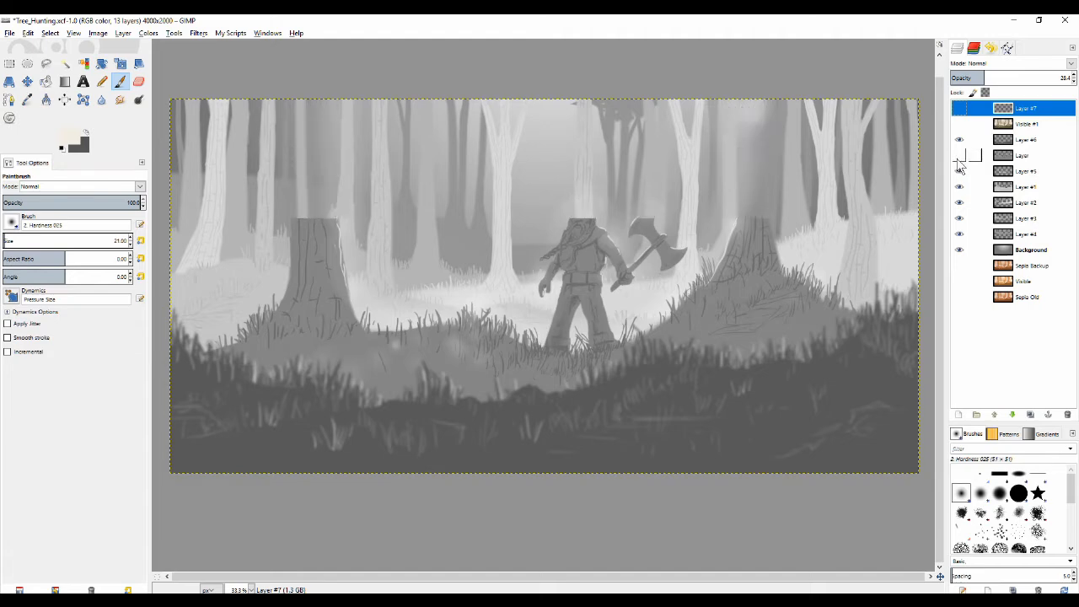
left_click(959, 171)
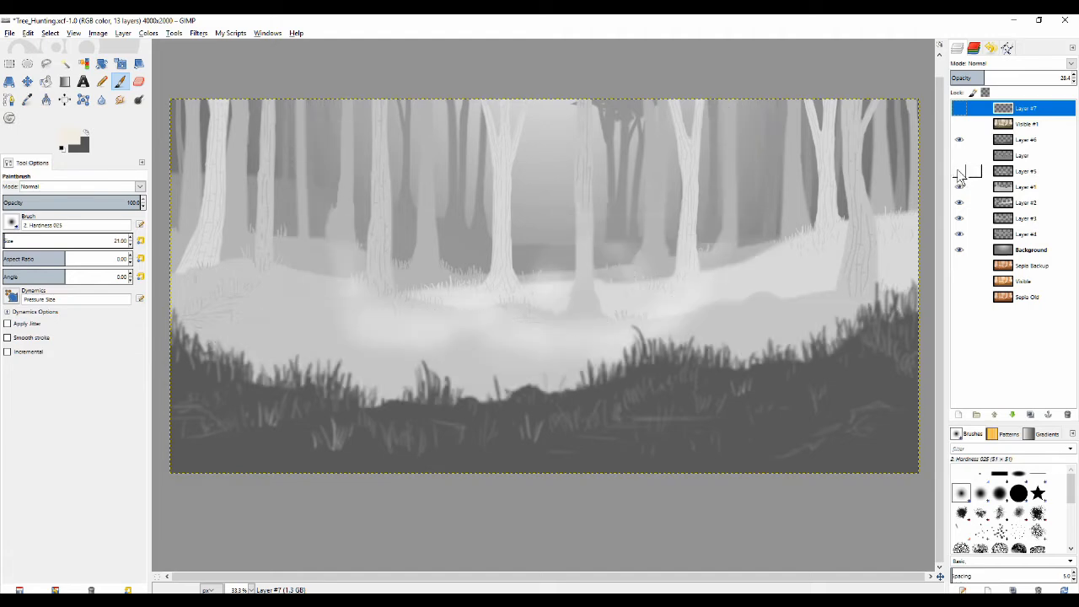
left_click(959, 171)
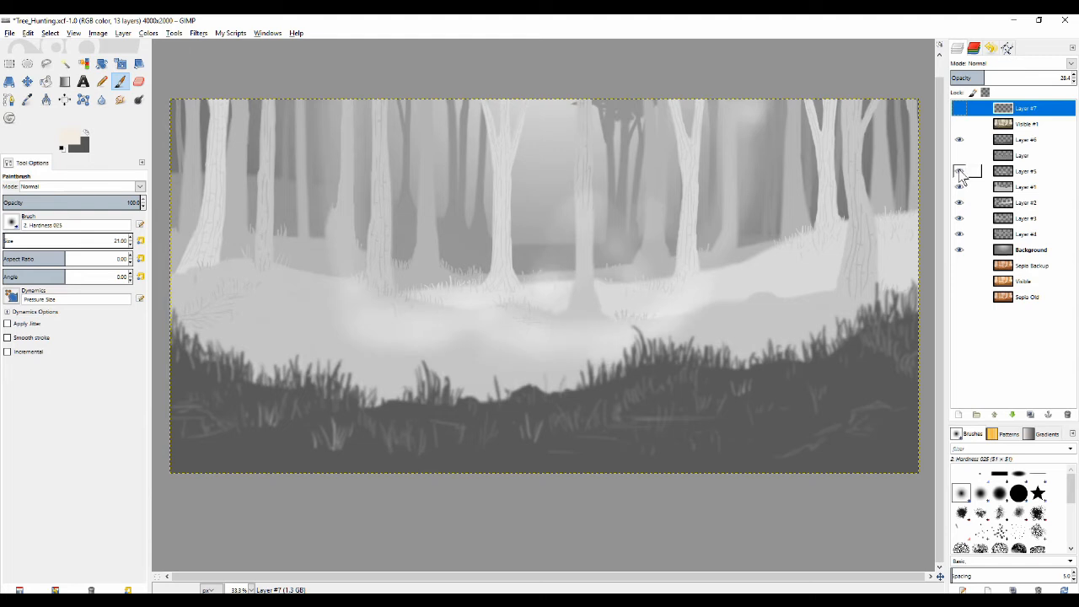
left_click(959, 171)
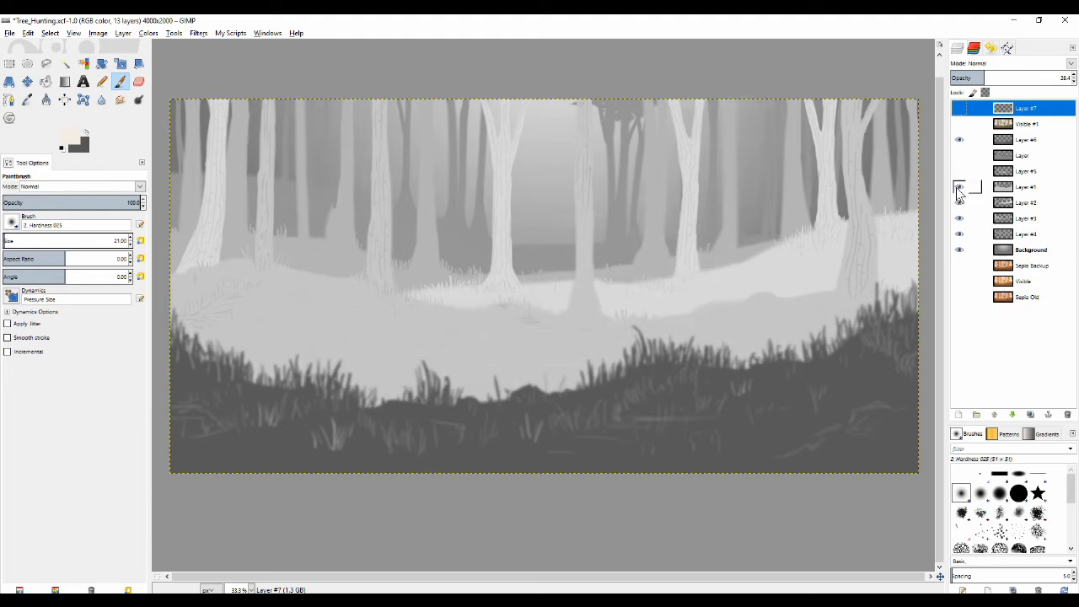
Toggle Layer #1 off and on repeatedly to examine its ground and tree shapes, leaving it visible
left_click(959, 188)
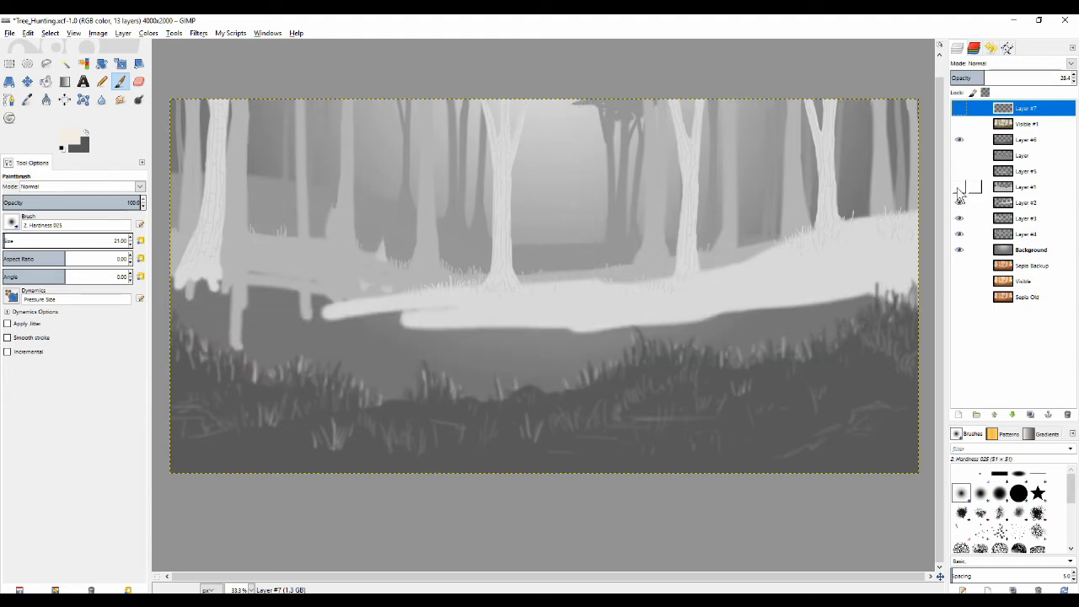
left_click(959, 187)
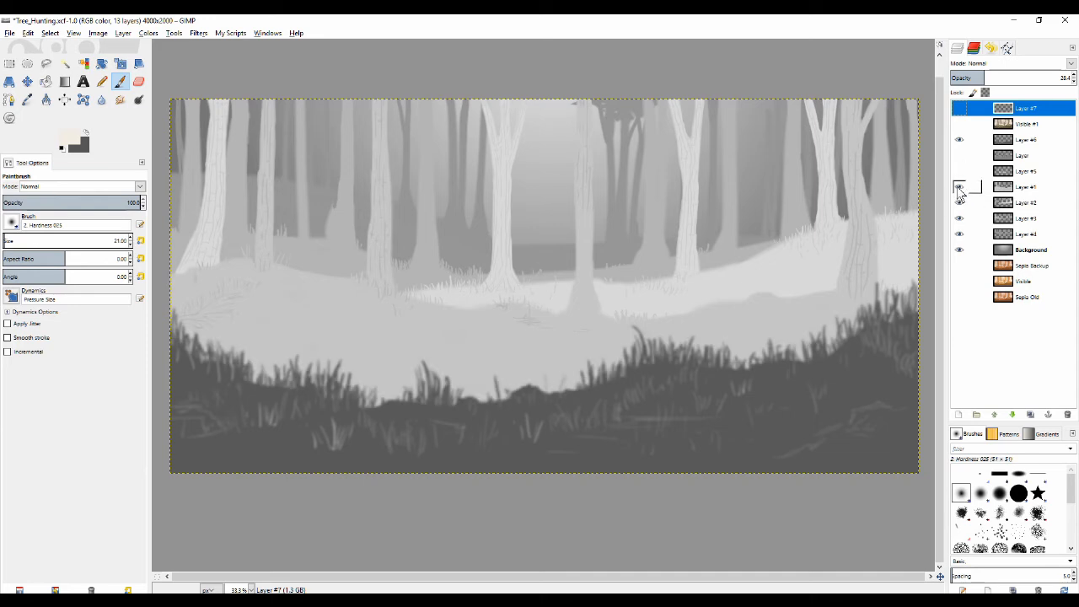
left_click(958, 188)
left_click(959, 188)
left_click(959, 188)
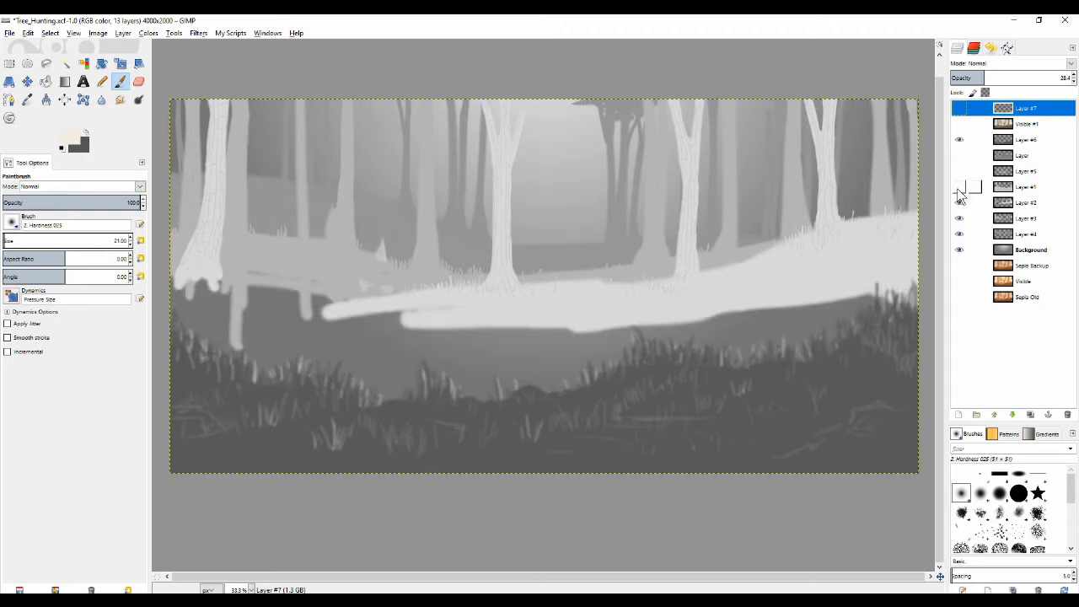
left_click(959, 188)
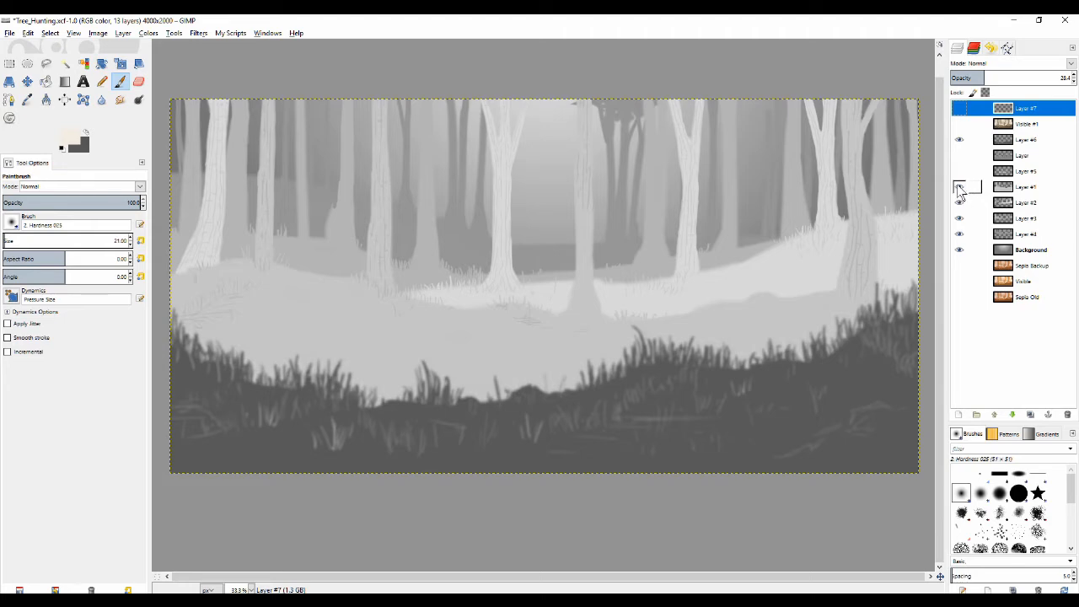
Toggle Layer #1 and Layer #2 to compare their trees and ground, leaving both hidden
left_click(959, 188)
left_click(960, 189)
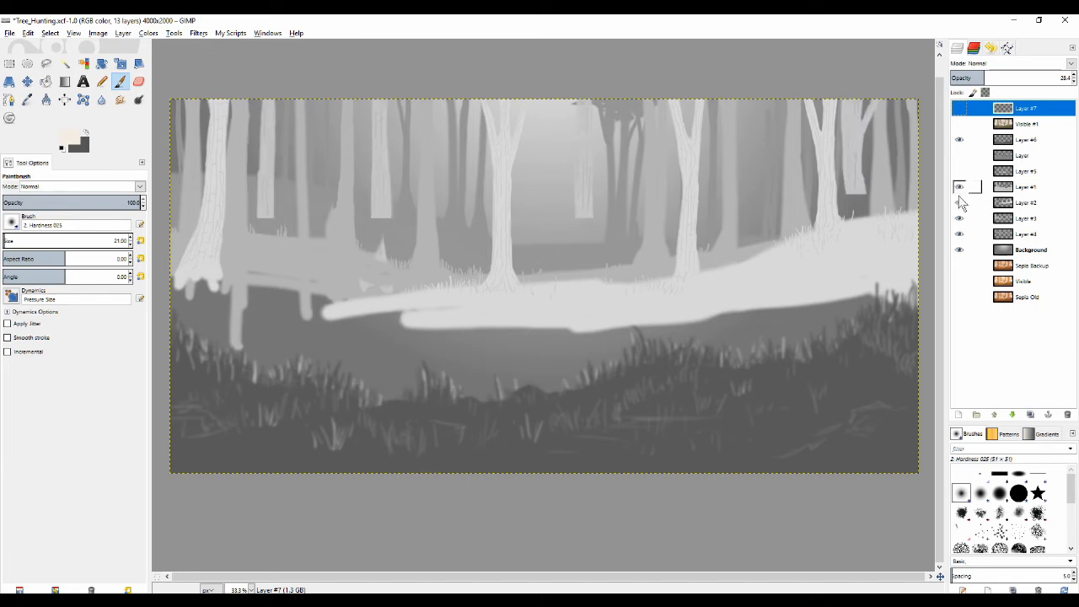
left_click(961, 187)
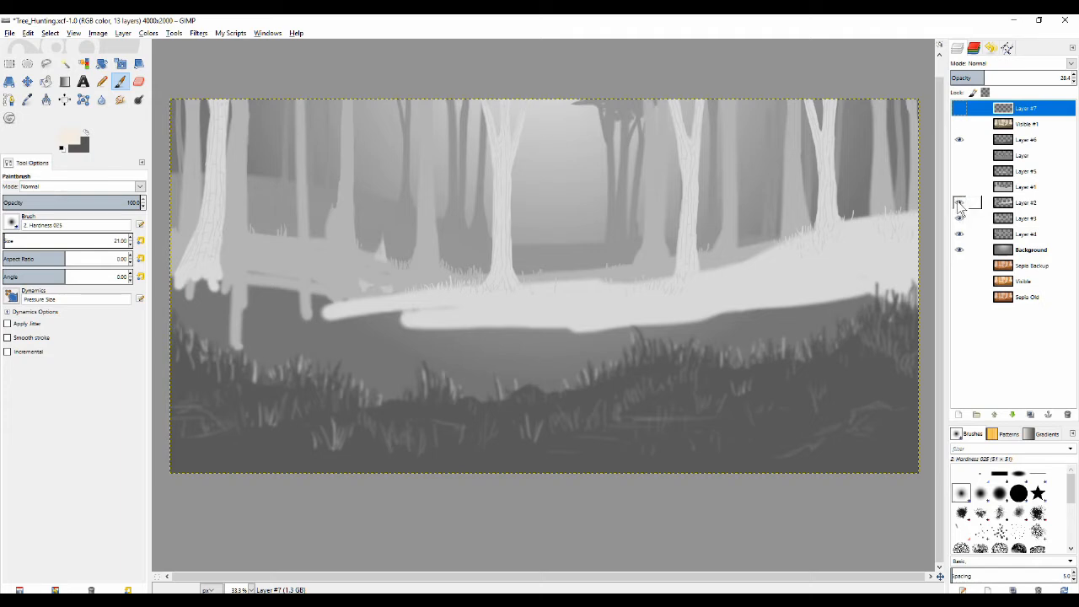
left_click(961, 204)
left_click(960, 204)
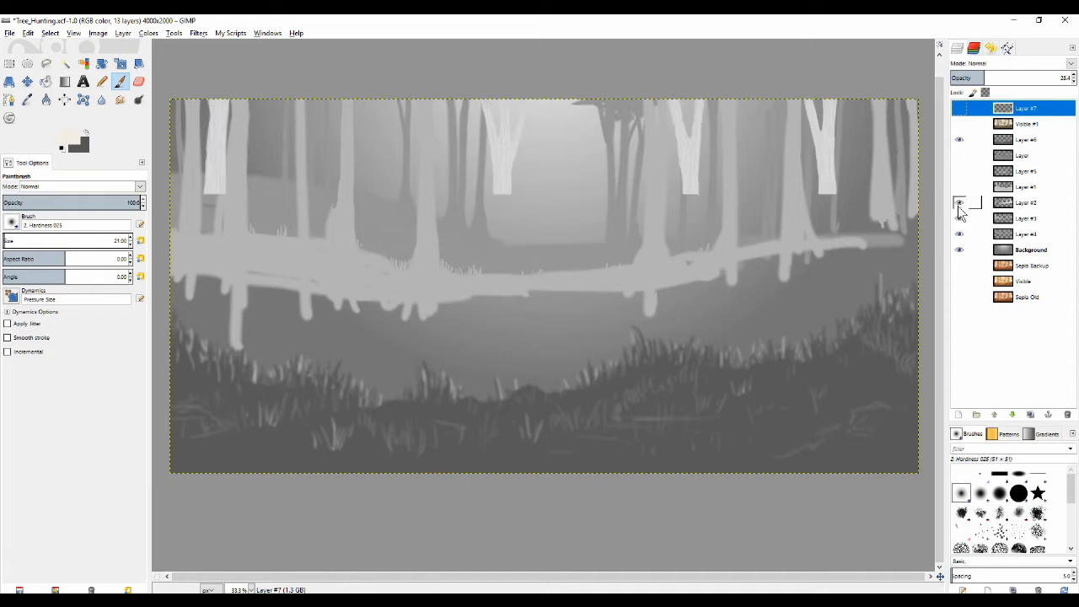
left_click(959, 205)
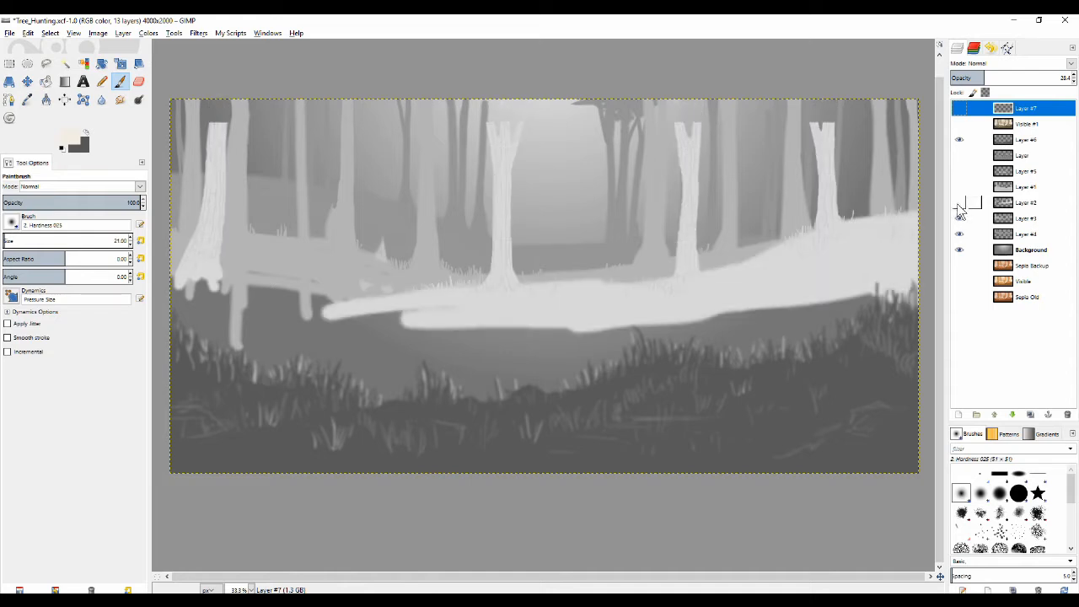
Hide Layer #3, Layer #4 and Layer #6, leaving only the Background layer visible
left_click(959, 219)
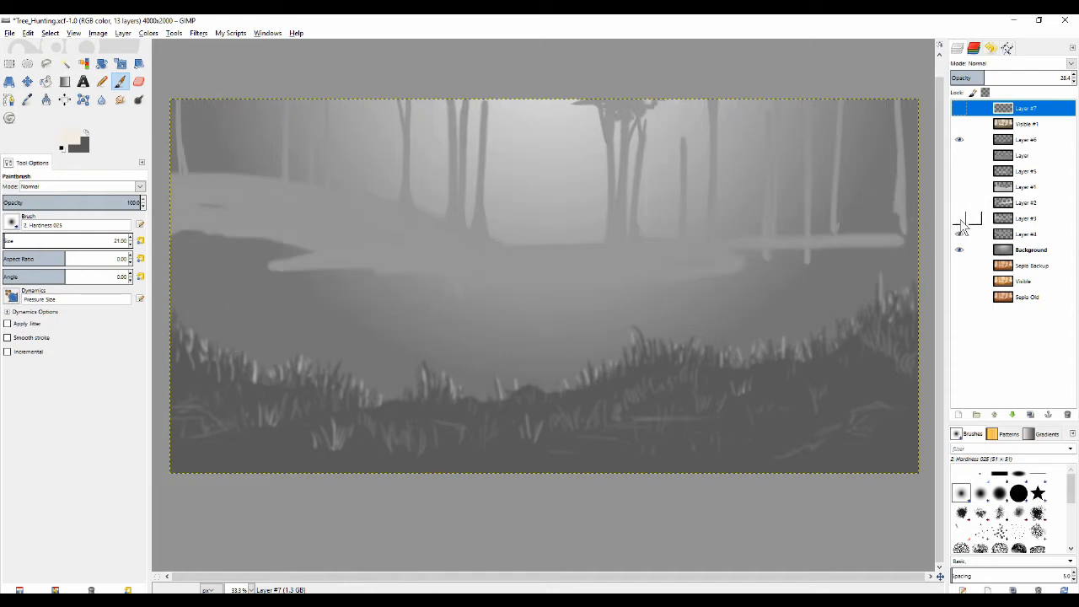
left_click(959, 235)
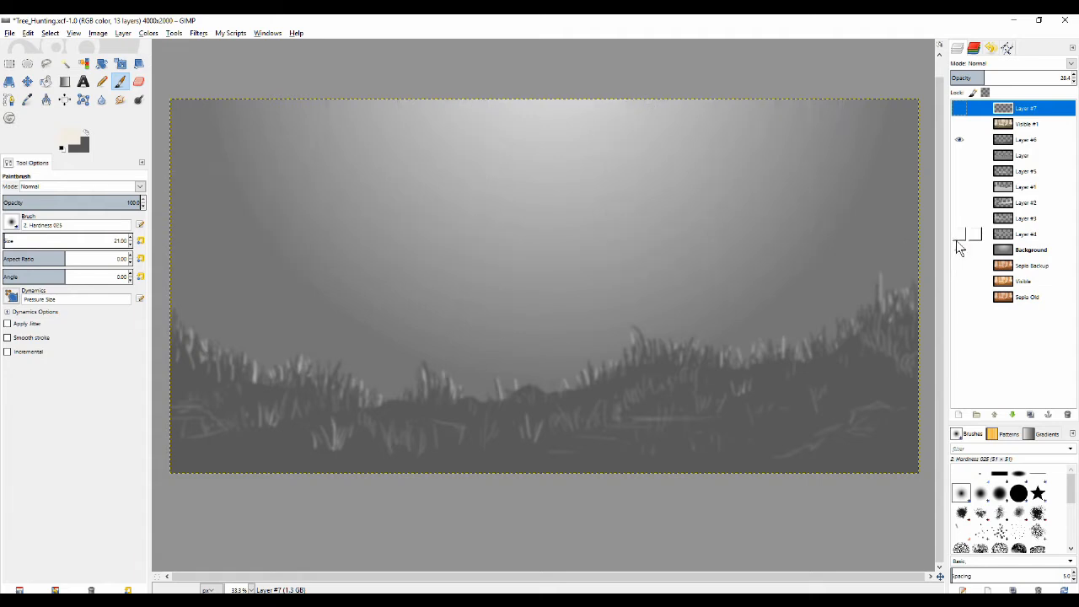
left_click(959, 250)
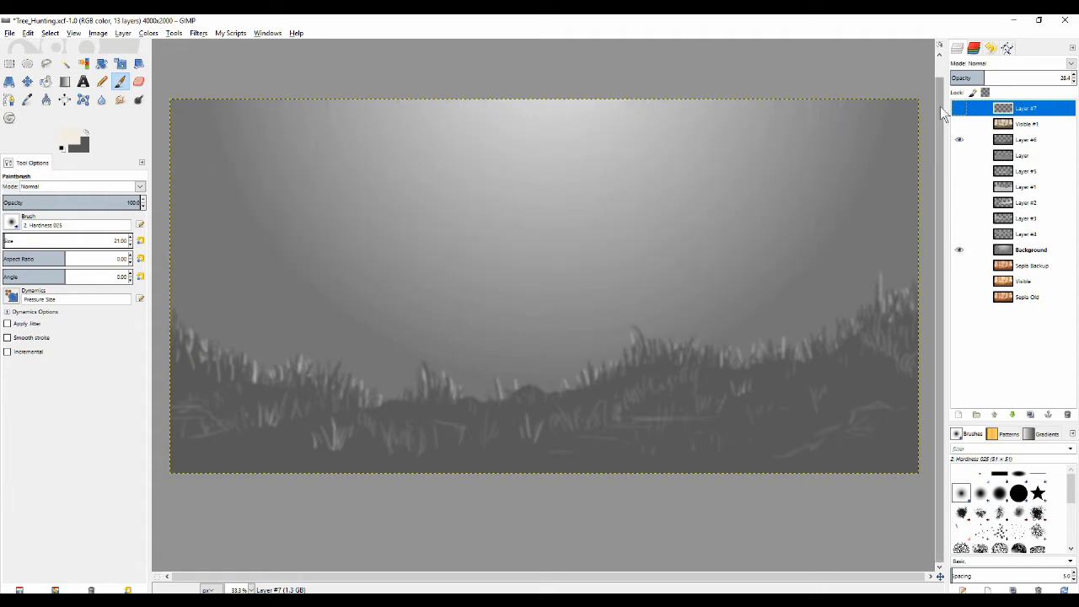
left_click(959, 143)
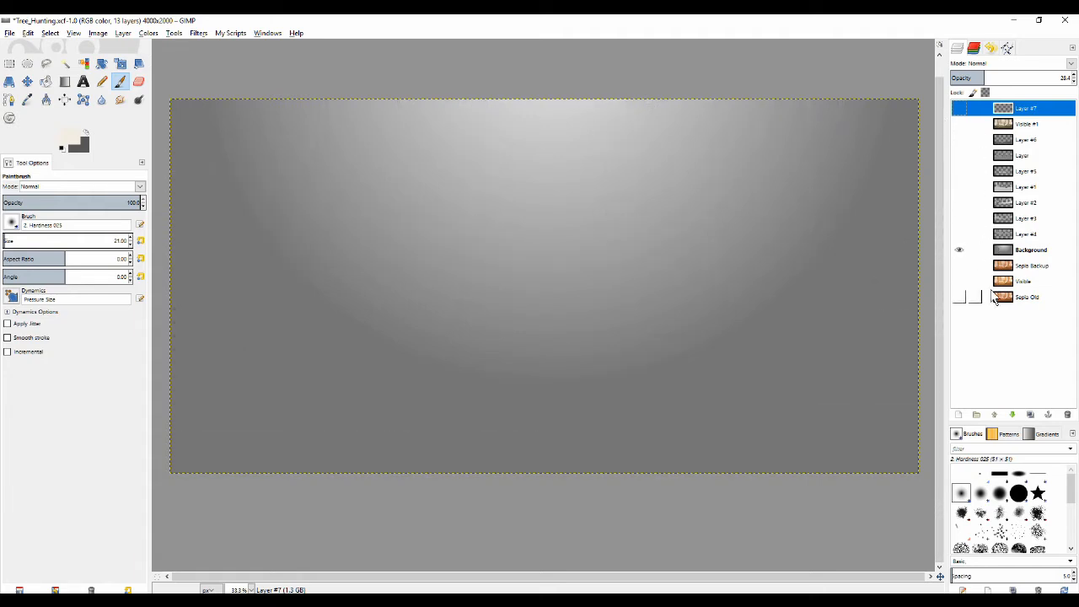
Select the Background layer and examine its light-to-dark gradient
left_click(1024, 249)
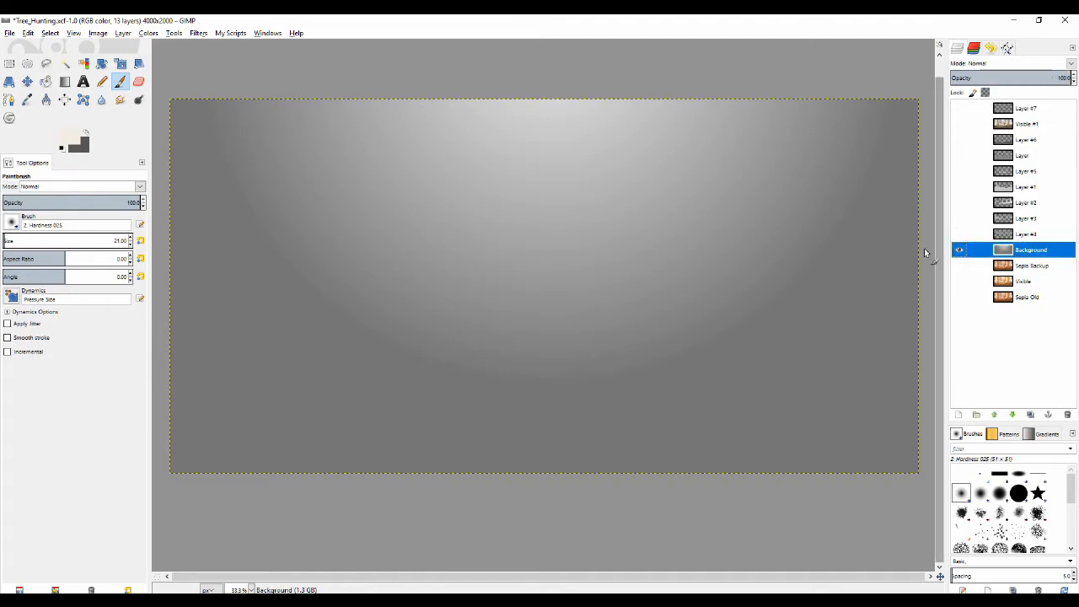
left_click_drag(822, 286, 823, 301)
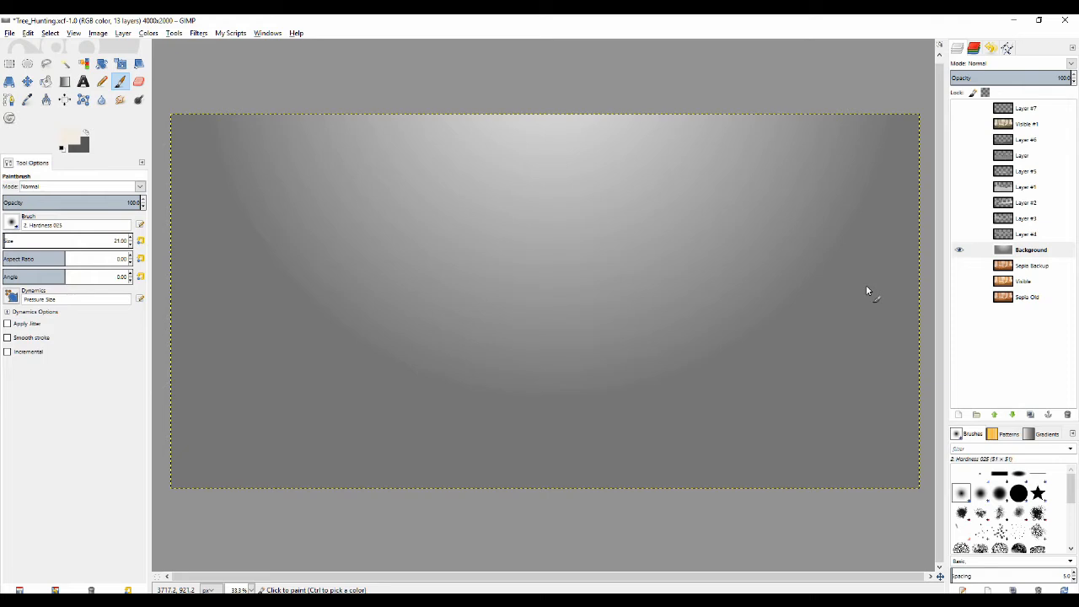
left_click_drag(813, 256, 811, 247)
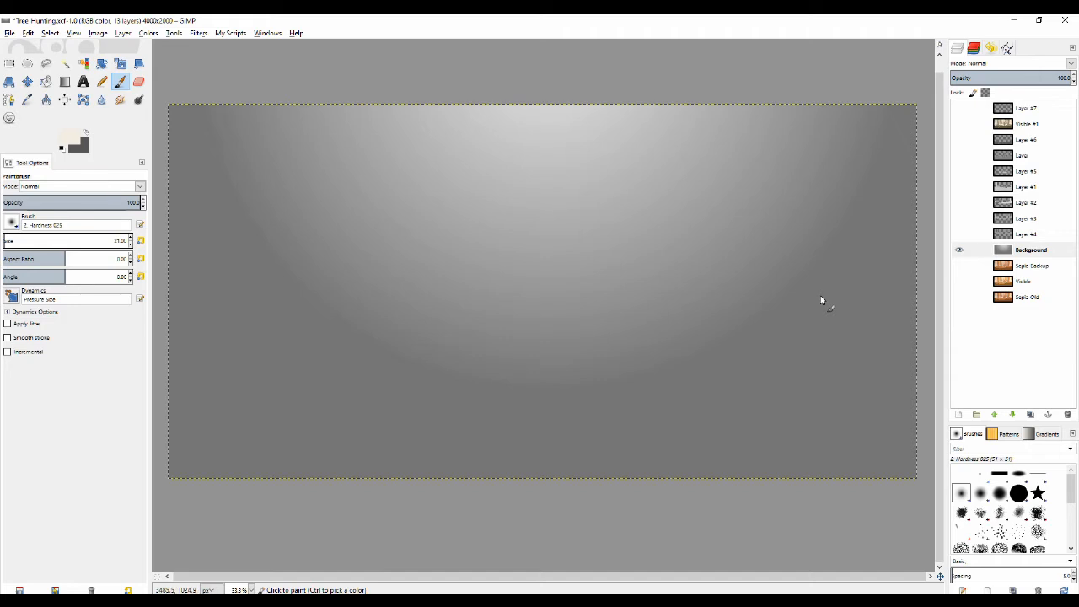
scroll(829, 298, "up", 1)
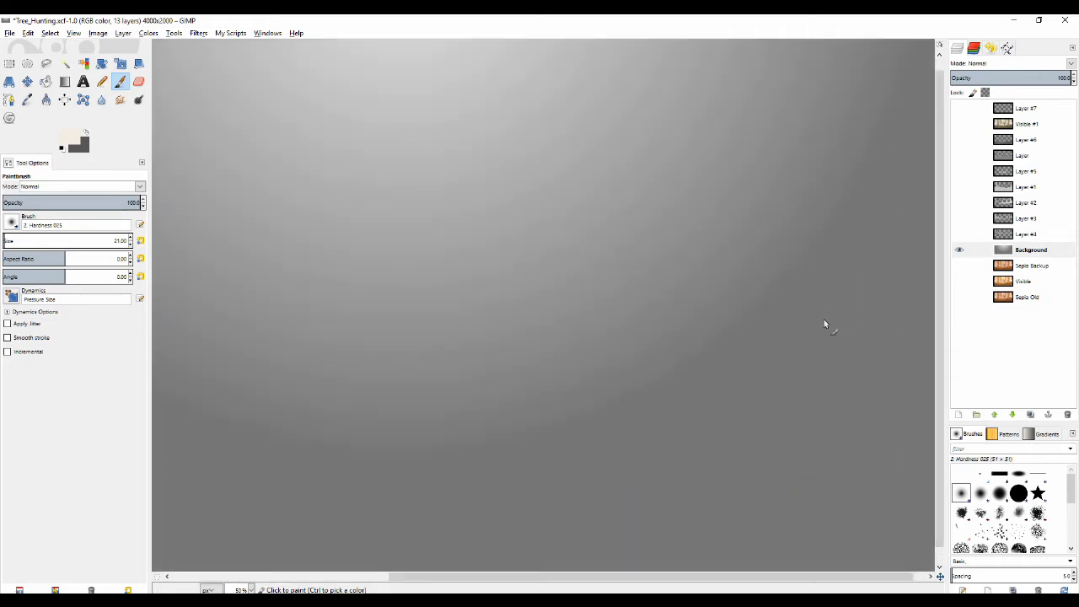
scroll(824, 324, "down", 1)
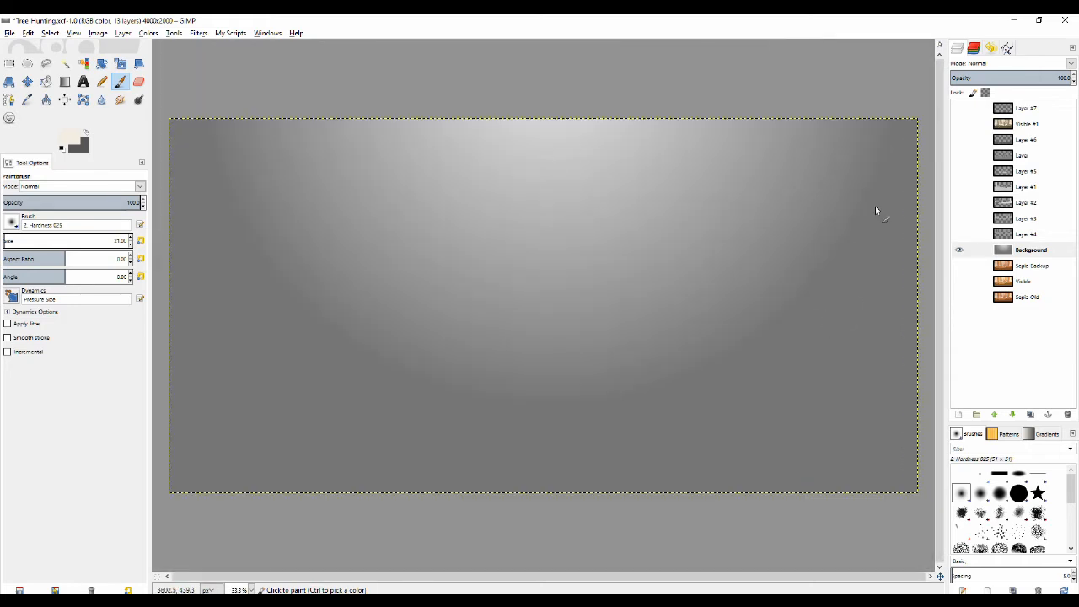
Show Layer #4 and Layer #3 over the background, toggling them to compare the distant trees
left_click(960, 244)
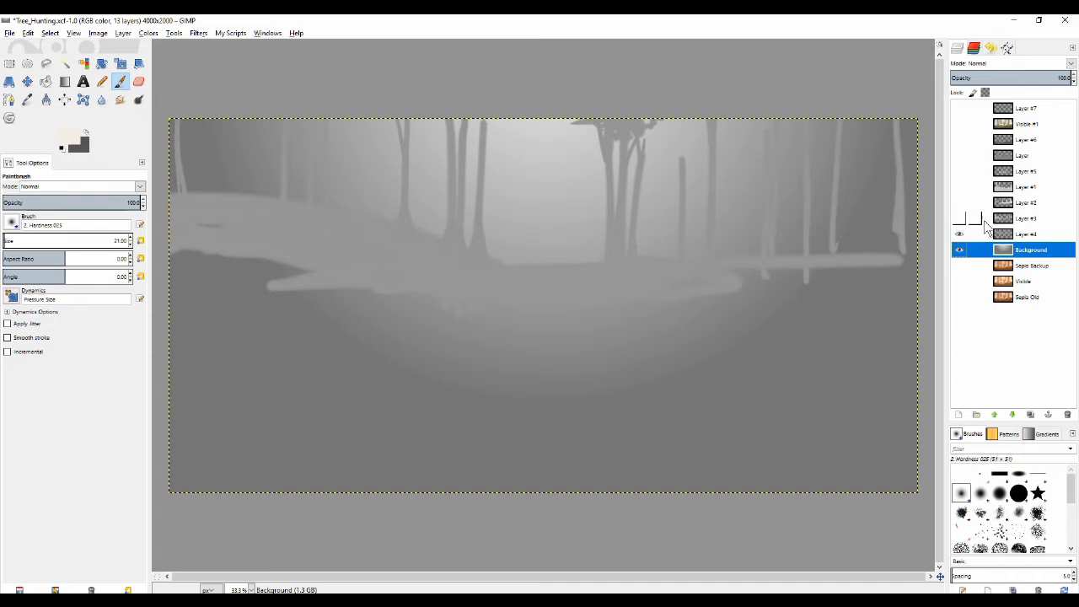
left_click(959, 218)
left_click(959, 234)
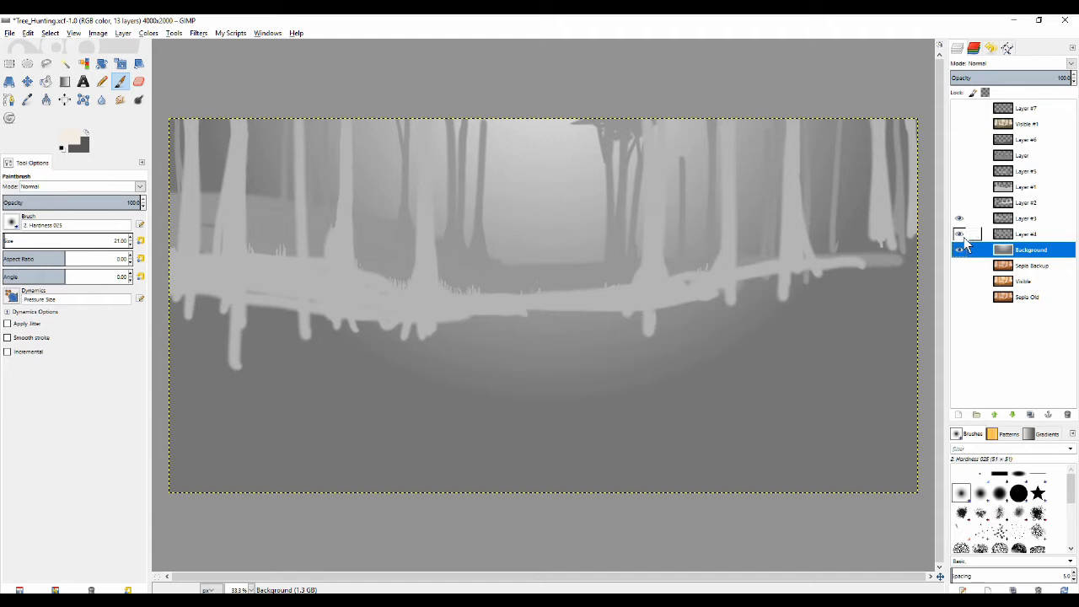
left_click(959, 218)
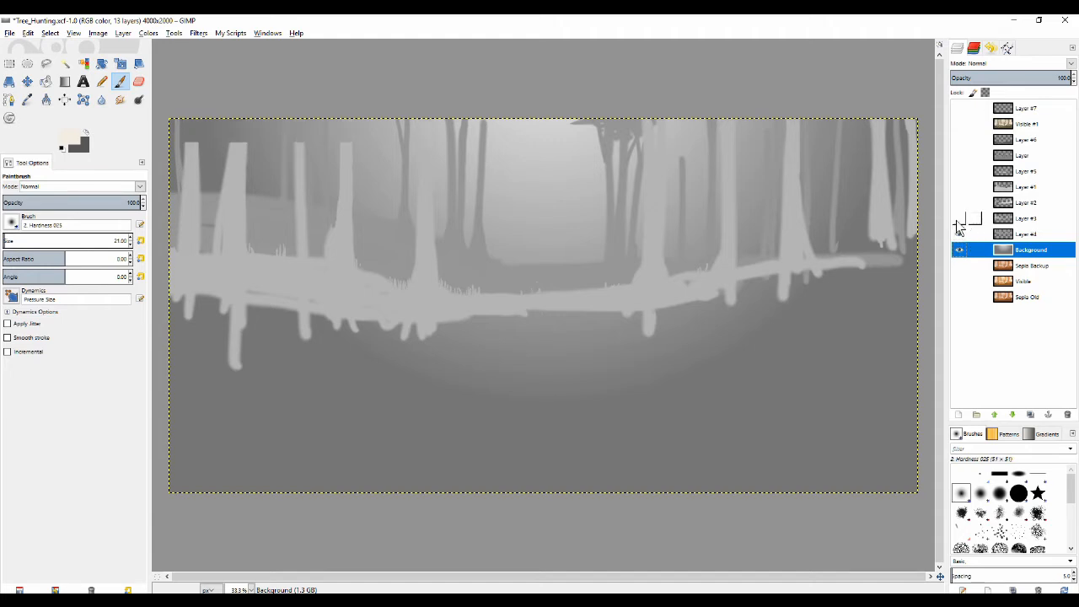
left_click(959, 234)
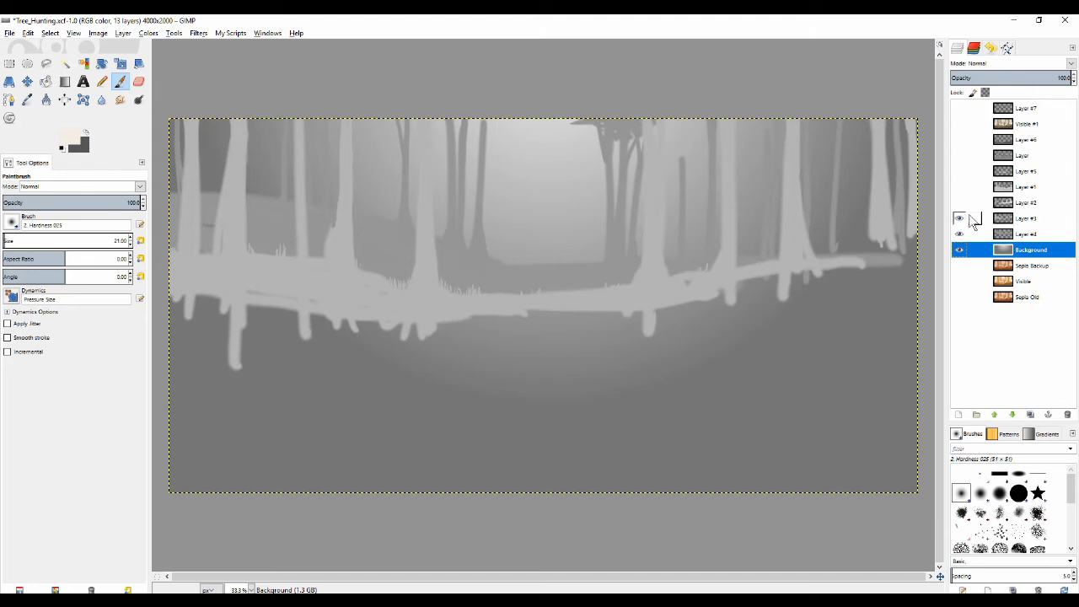
Hide Layer #3 and toggle Layer #4 to examine the farthest trees against the background gradient
left_click(959, 219)
left_click(959, 233)
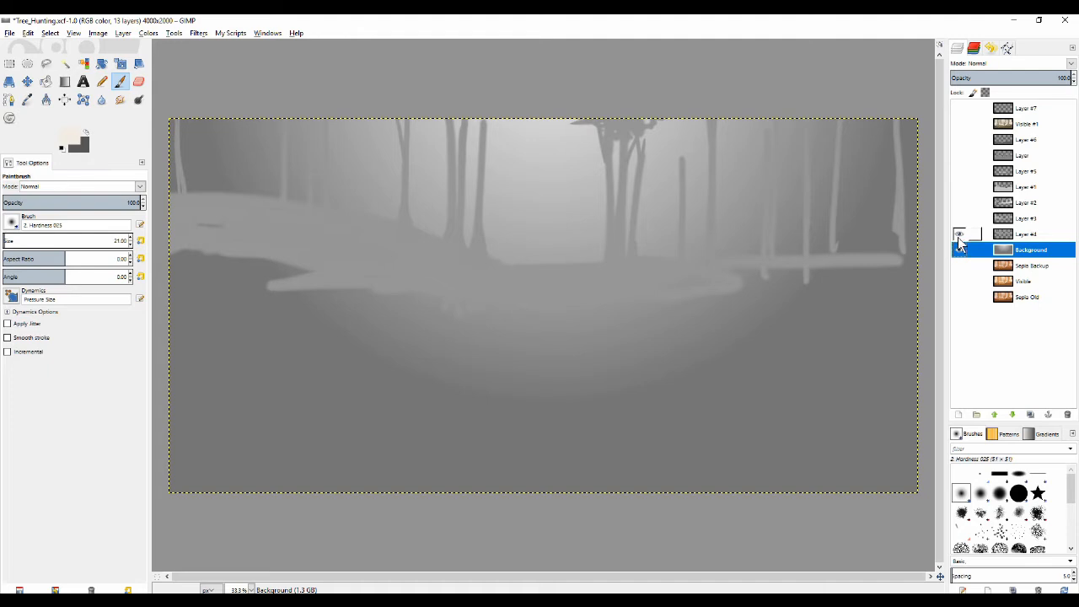
left_click(959, 235)
left_click(959, 234)
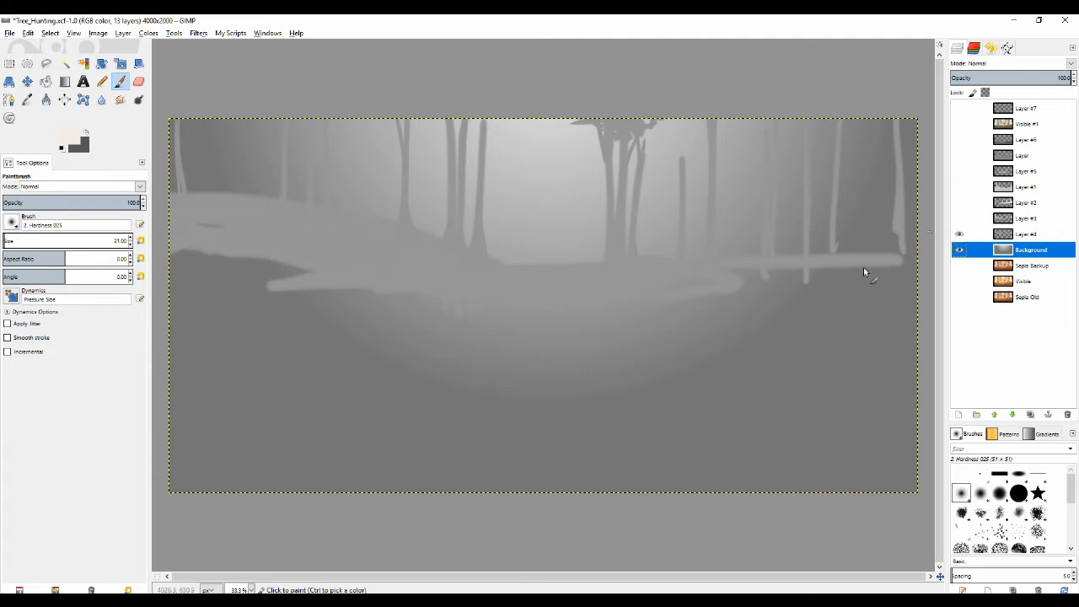
scroll(756, 252, "up", 2)
scroll(709, 287, "down", 2)
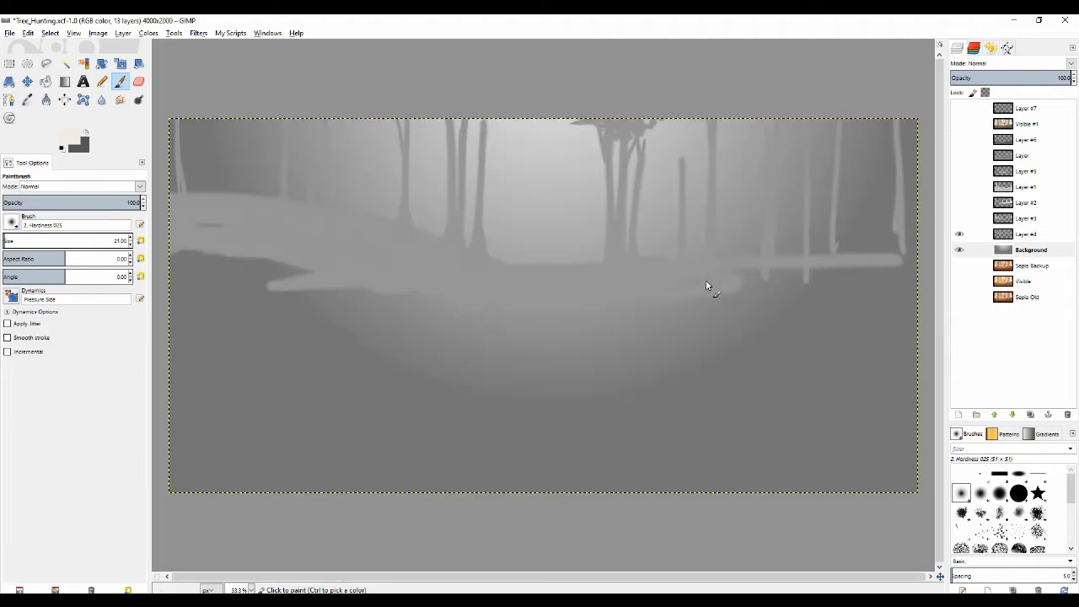
Build the midground back up by showing Layer #3, Layer #2 and Layer #1, toggling Layer #2 to check its trees
left_click(959, 233)
left_click(959, 218)
left_click(959, 233)
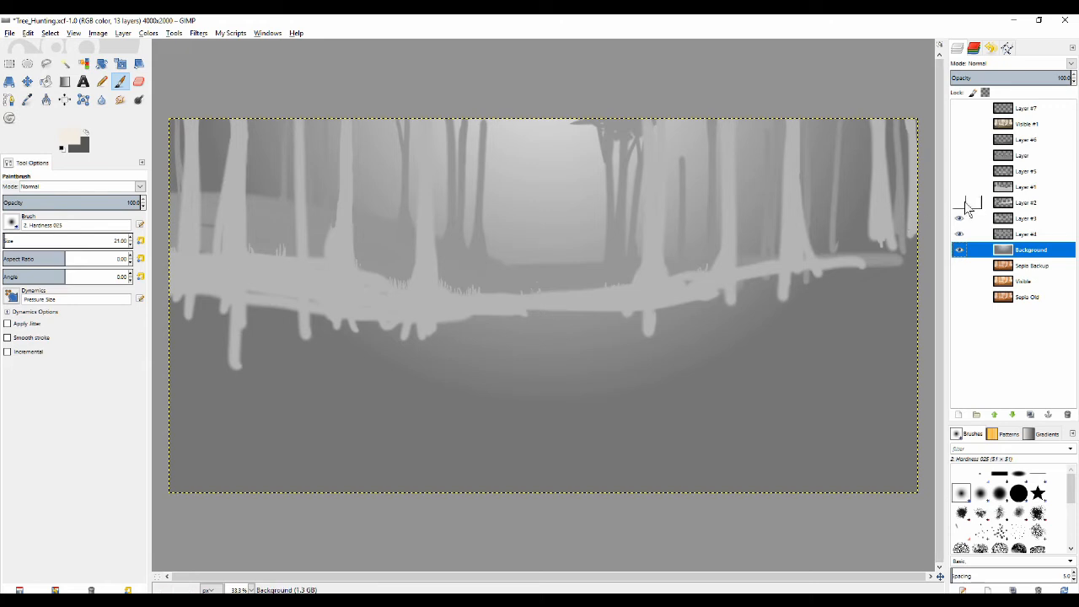
left_click(958, 205)
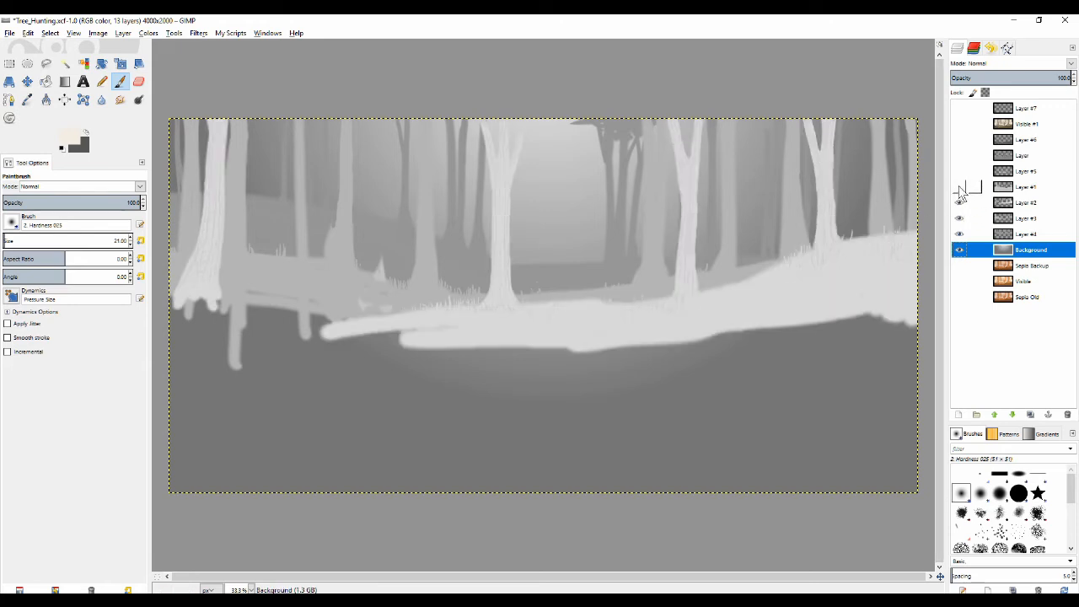
left_click(959, 186)
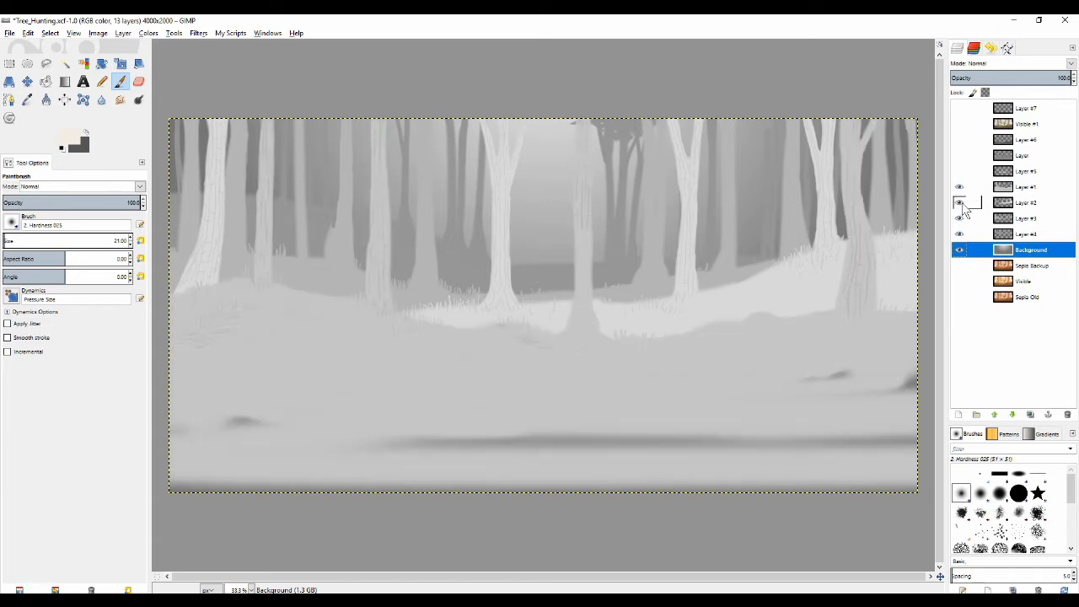
left_click(959, 203)
left_click(959, 203)
Show Layer #5, the layer named Layer, and Layer #6 to restore the character and foreground grass
left_click(959, 171)
left_click(959, 155)
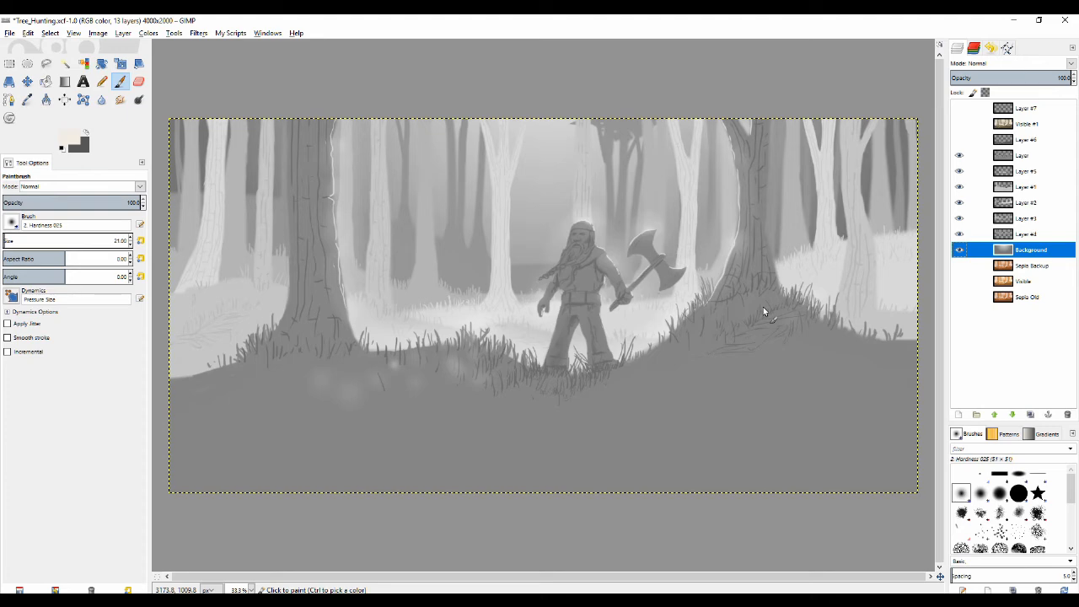
left_click(959, 155)
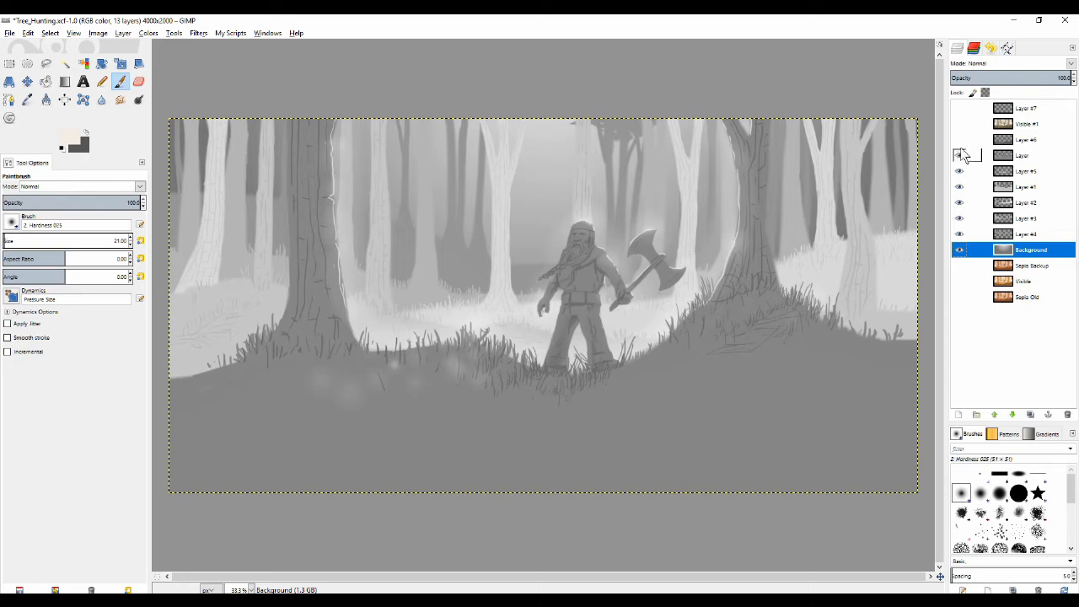
left_click(960, 155)
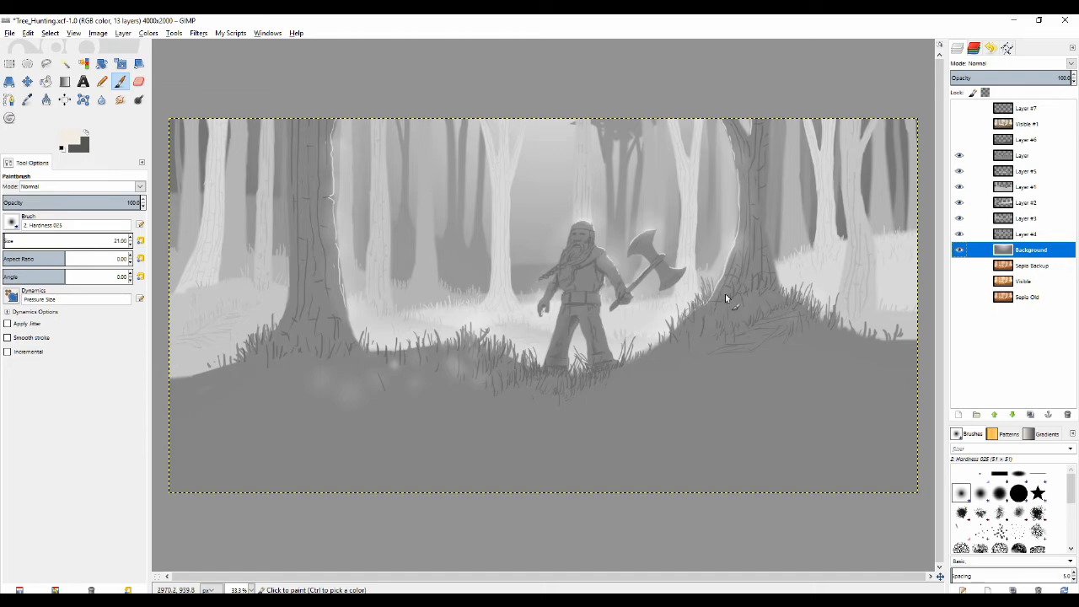
left_click(962, 140)
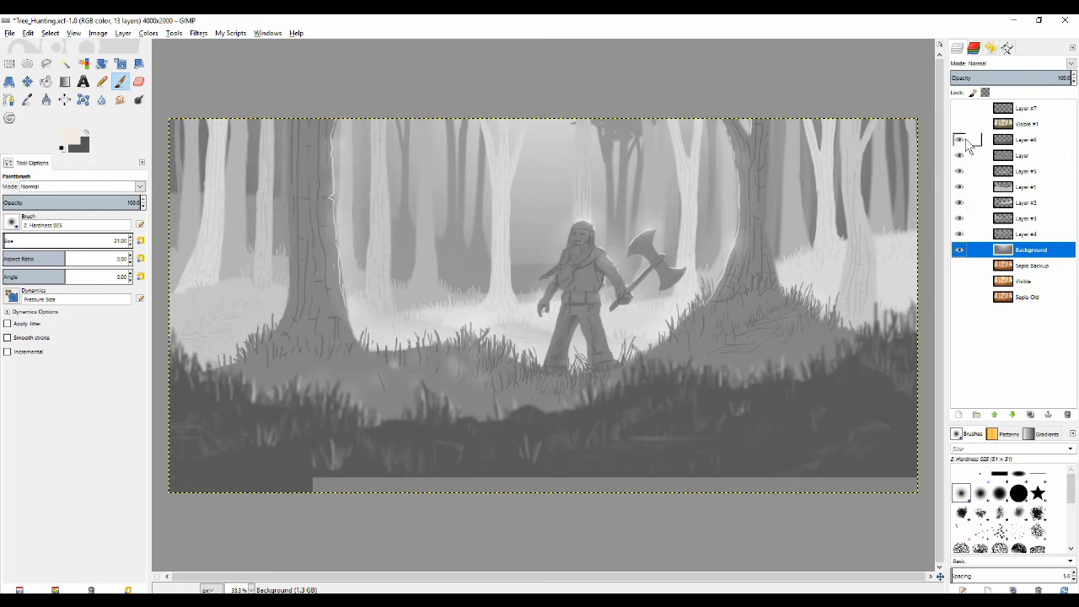
mouse_move(793, 253)
left_mouse_down()
mouse_move(771, 249)
mouse_move(802, 251)
left_mouse_up()
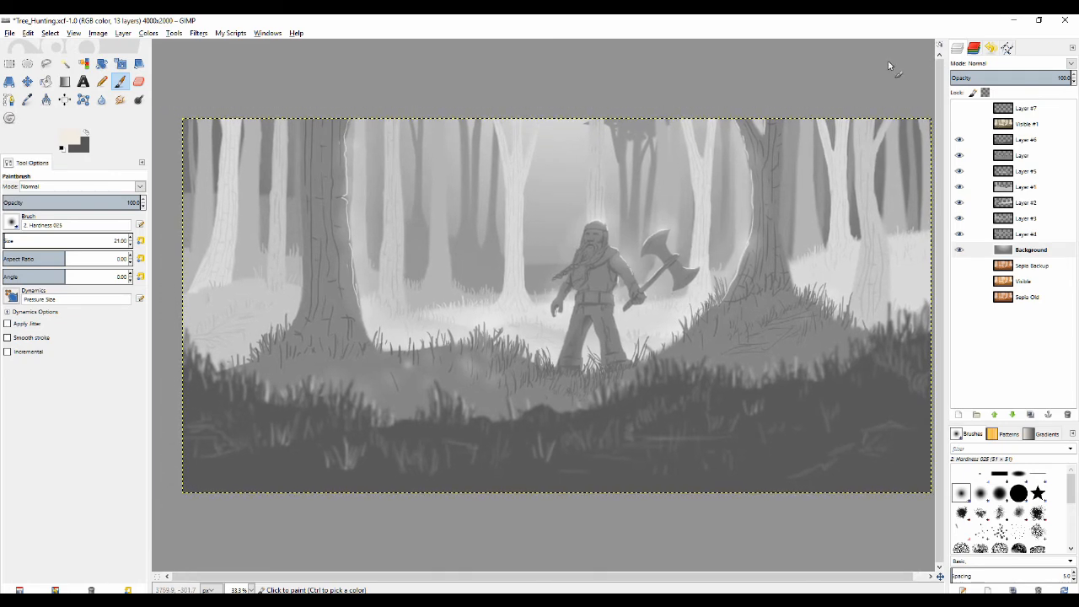
left_click_drag(790, 251, 766, 268)
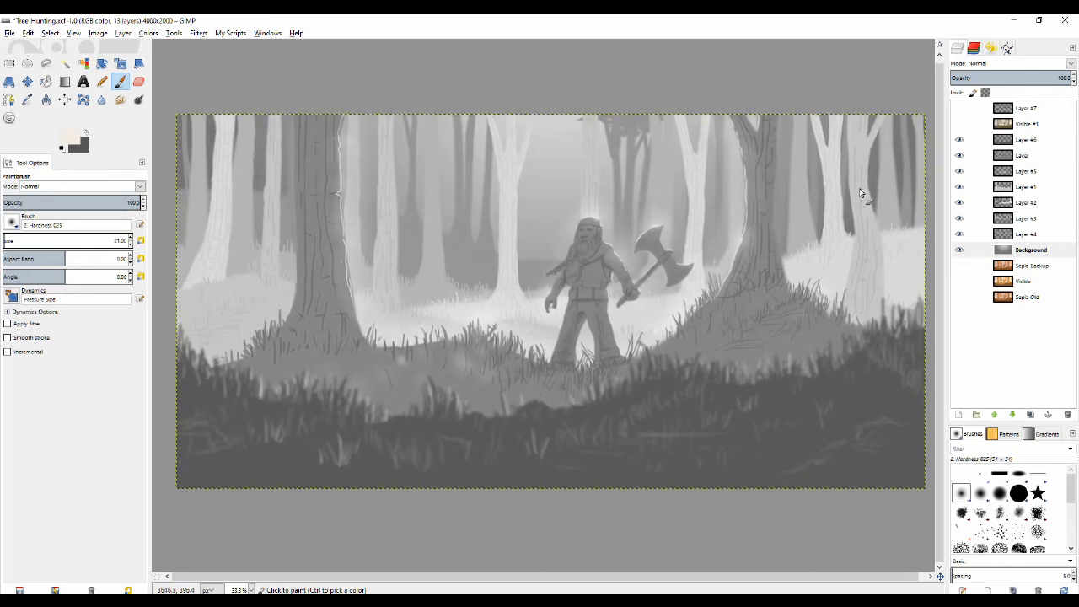
scroll(860, 188, "up", 1)
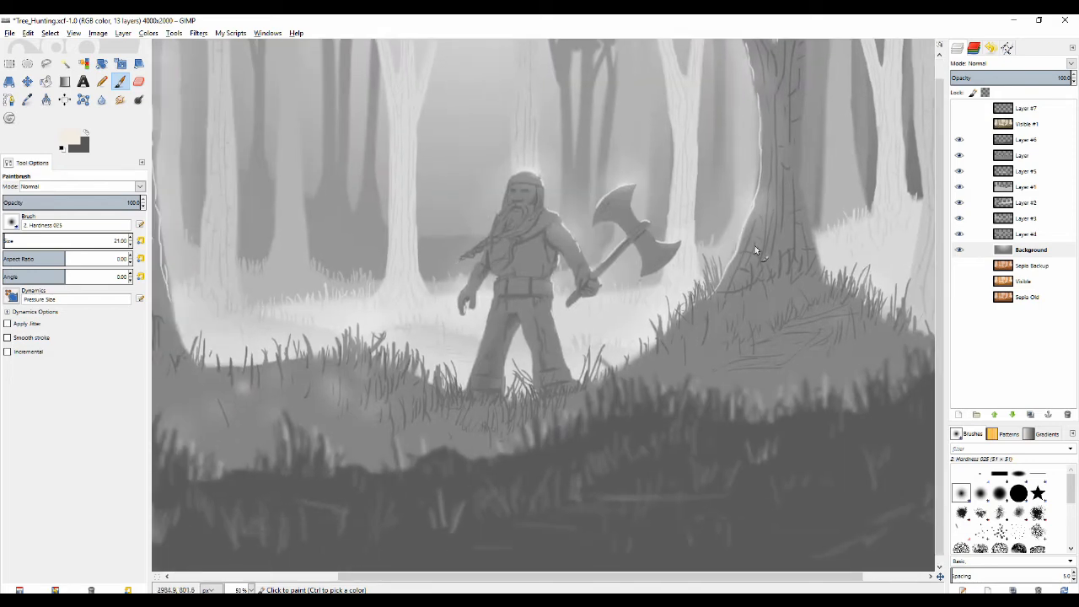
scroll(755, 245, "down", 1)
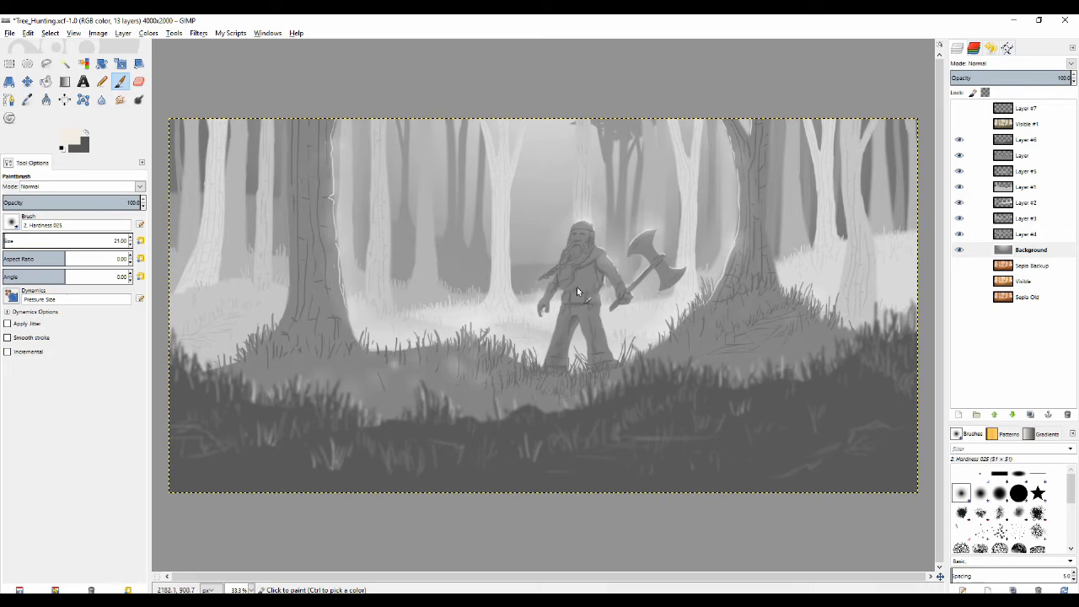
left_click_drag(581, 304, 570, 291)
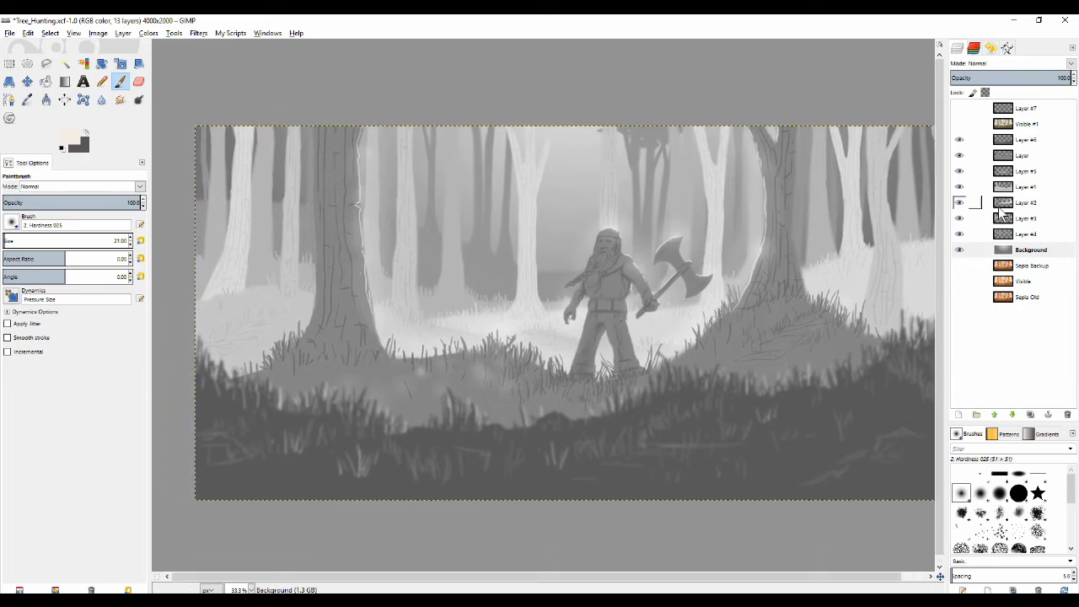
Check the visibility of Layer #6 and the layer named Layer, leaving both visible, and select Layer as the active layer
left_click(1033, 142)
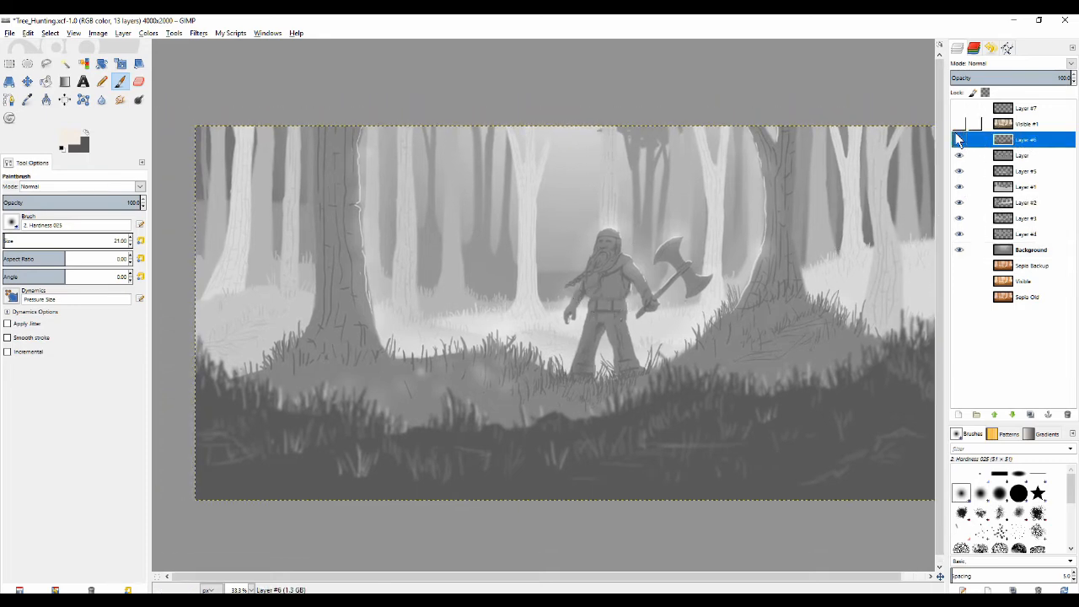
left_click(958, 139)
left_click(960, 156)
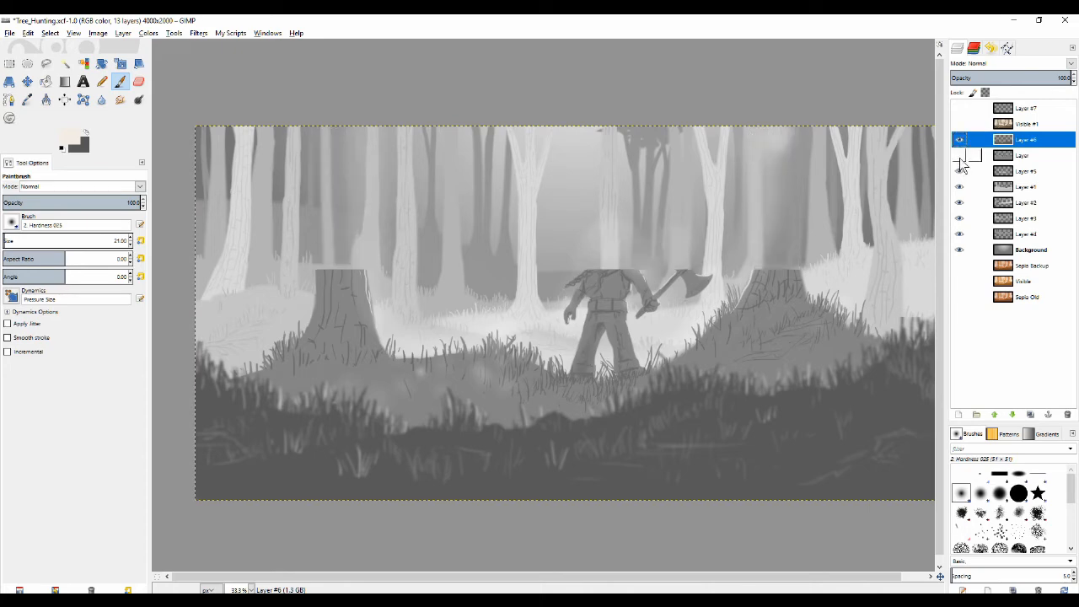
left_click(959, 156)
left_click(1022, 155)
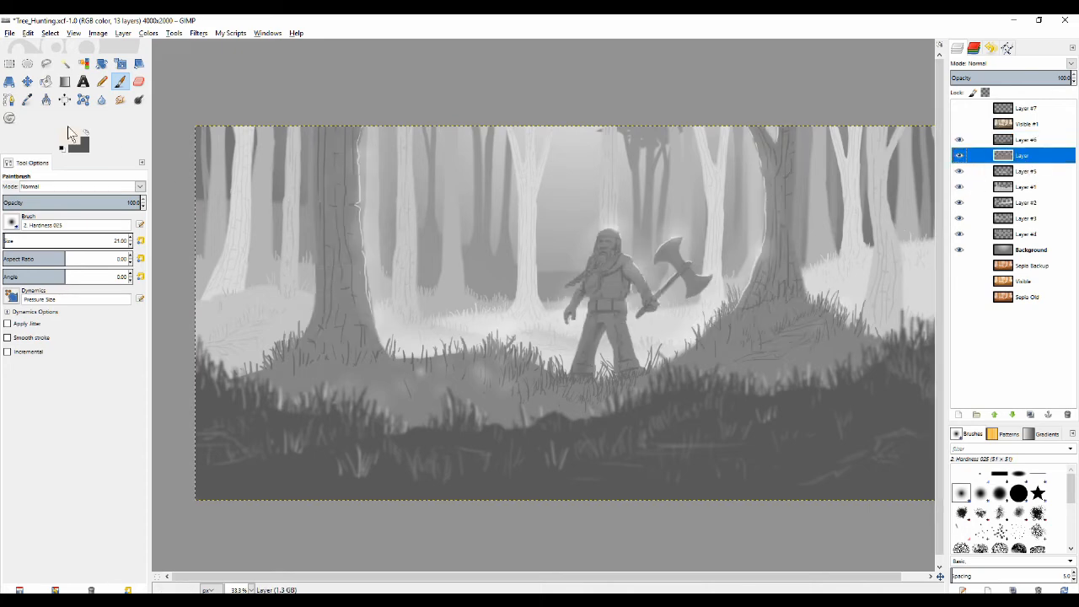
Select the silhouette of the character, near trees and ground by color on Layer, and sample the near trunk's gray as foreground color
left_click(83, 63)
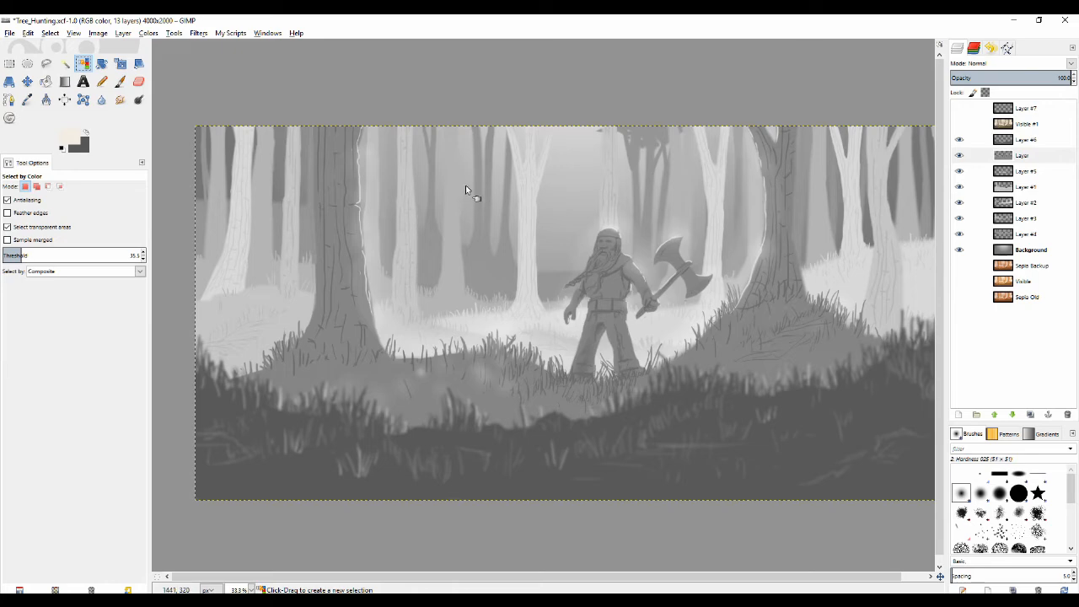
left_click(458, 211)
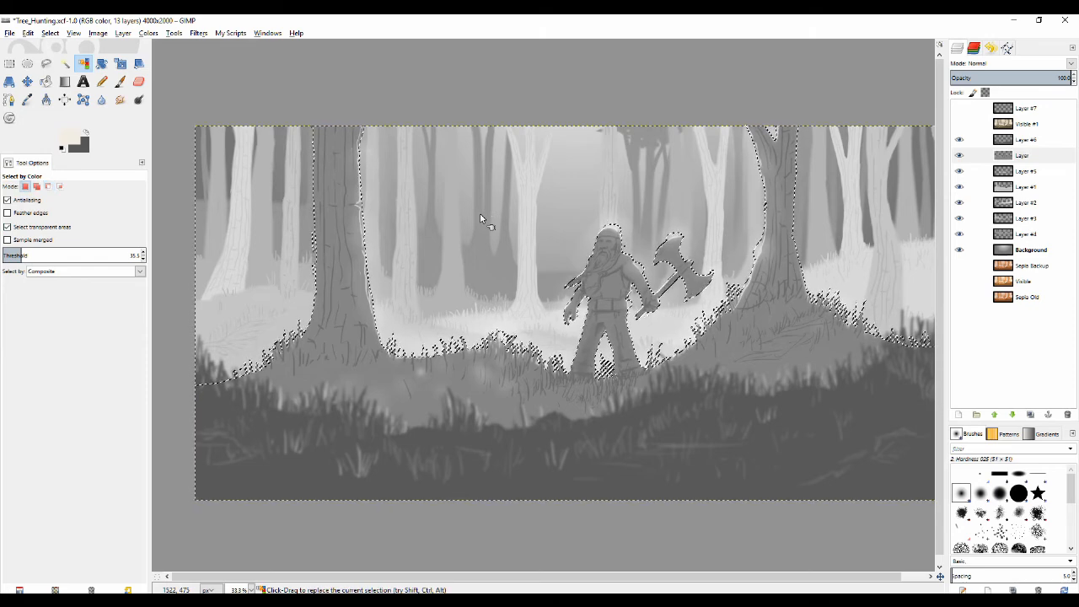
key("o")
left_click(345, 131)
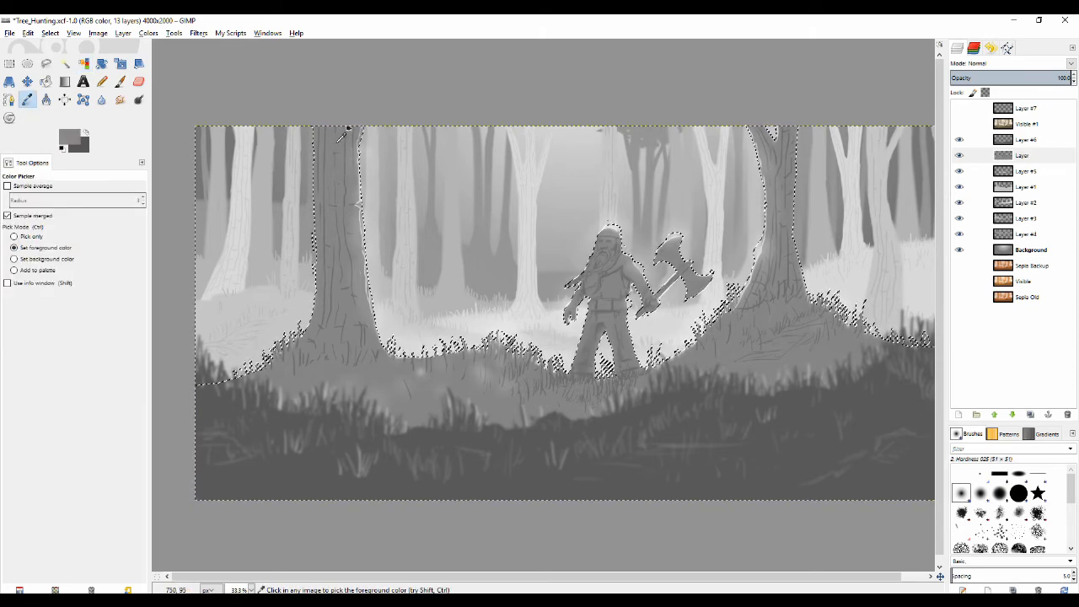
Add a 4000 x 2000 px transparent layer, fill the selected silhouette with the sampled gray, and clear the selection
left_click(959, 414)
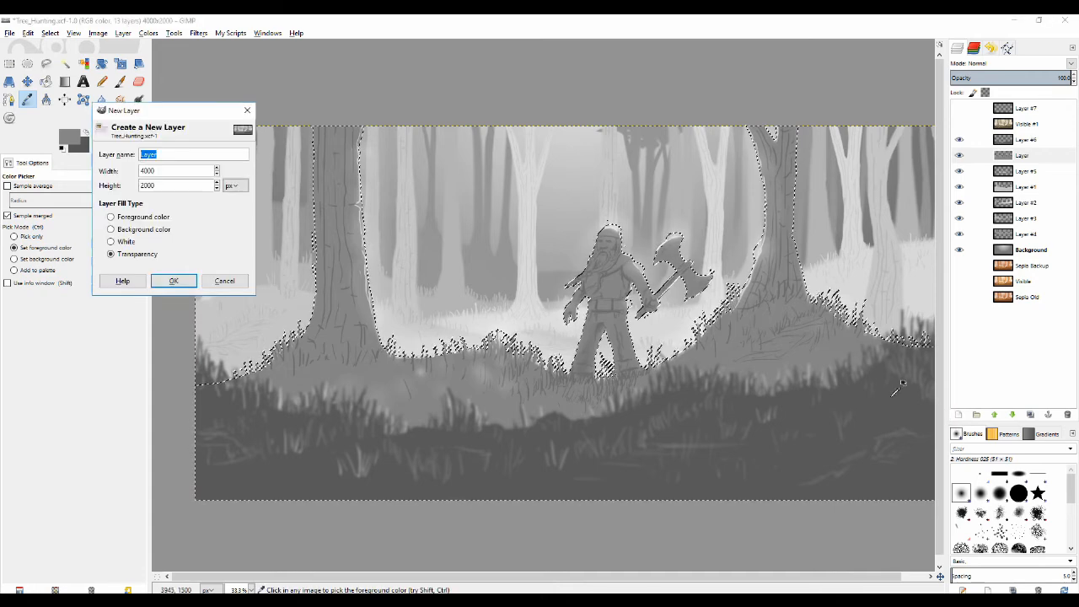
left_click(173, 280)
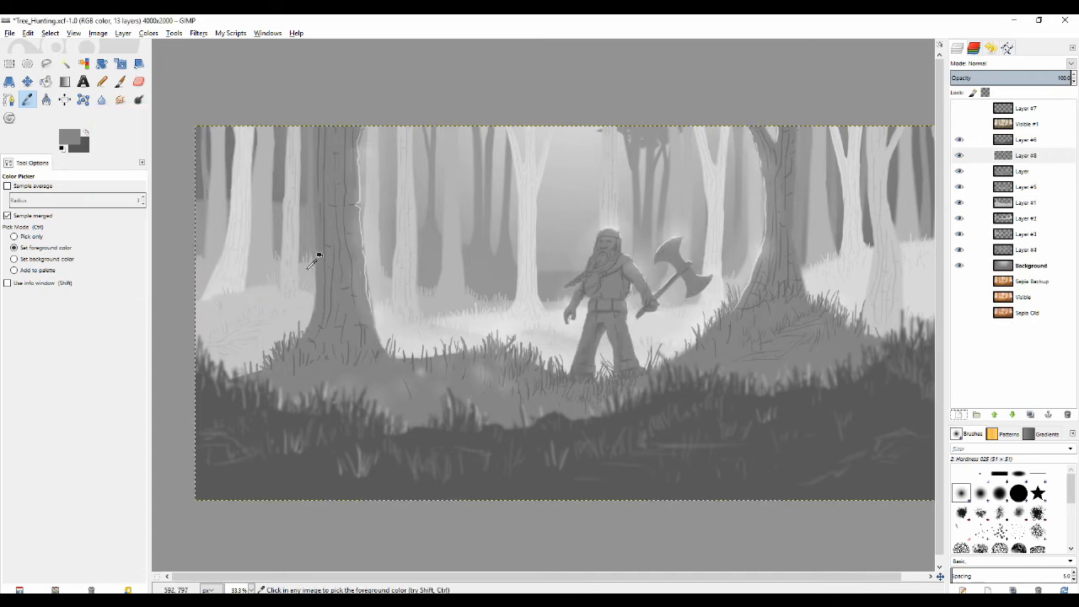
key("shift+b")
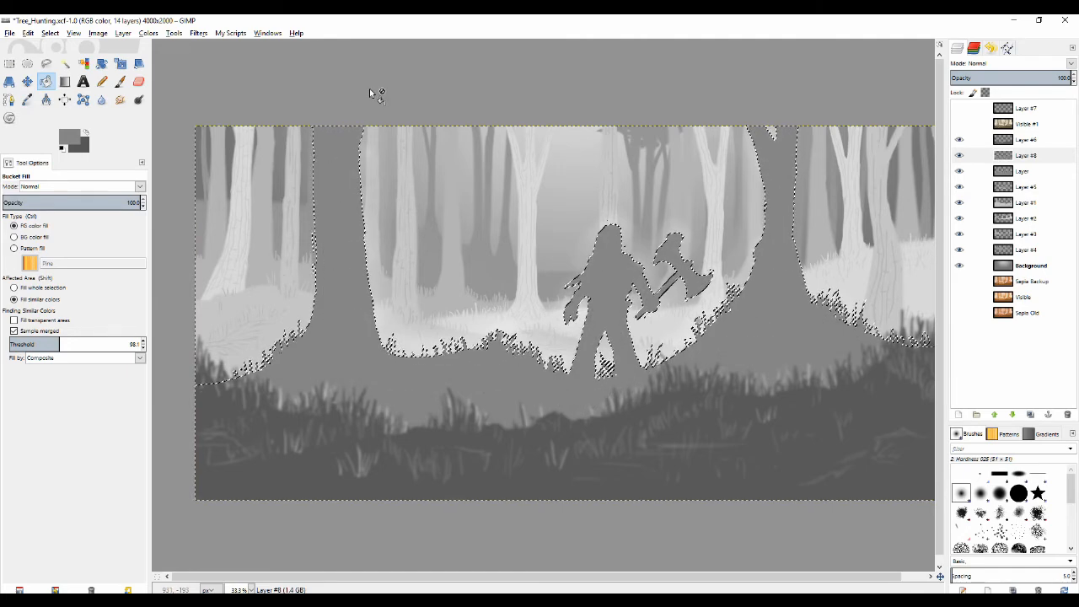
key("ctrl+shift+a")
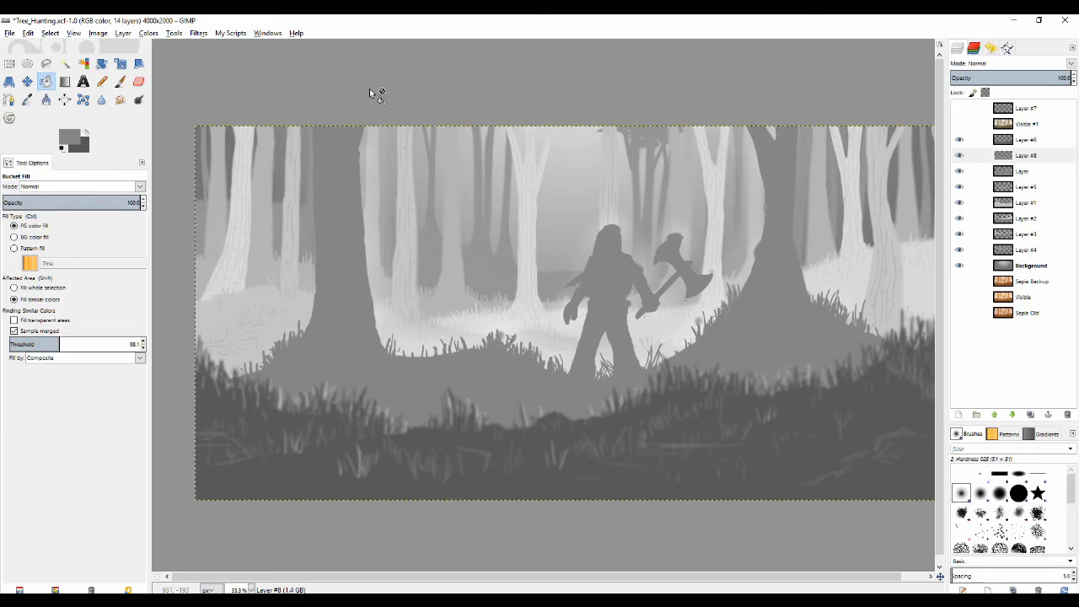
Examine the flat gray silhouette of the character and trees, and hide Layer #8 to bring back their line details
mouse_move(518, 269)
left_mouse_down()
mouse_move(506, 280)
mouse_move(513, 289)
left_mouse_up()
scroll(523, 259, "up", 1)
scroll(522, 262, "down", 1)
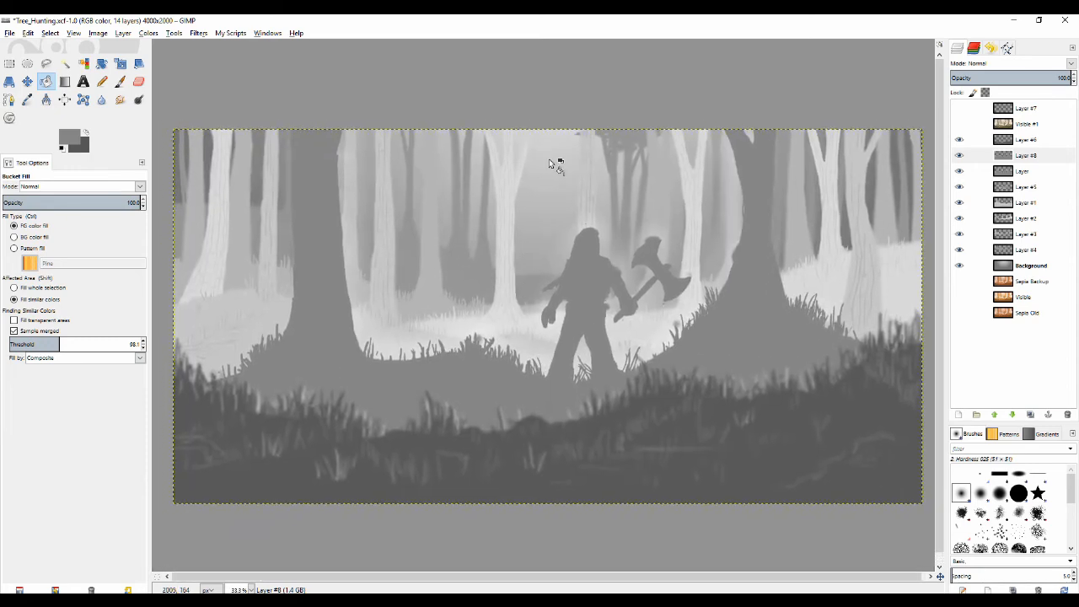
scroll(549, 158, "up", 1)
scroll(549, 159, "down", 1)
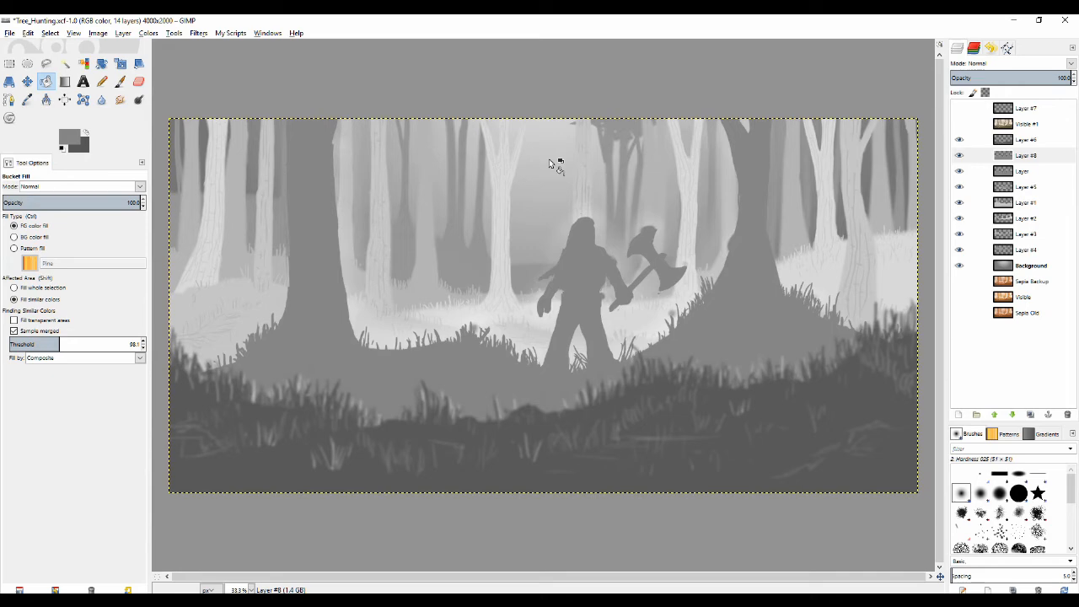
left_click(959, 159)
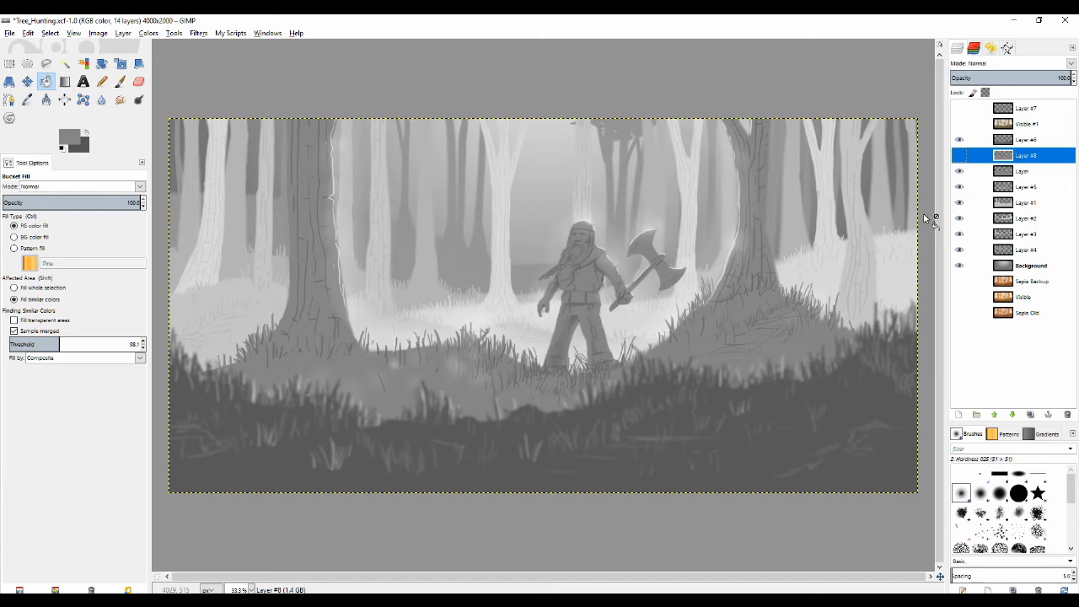
mouse_move(531, 238)
left_mouse_down()
mouse_move(527, 229)
mouse_move(533, 247)
left_mouse_up()
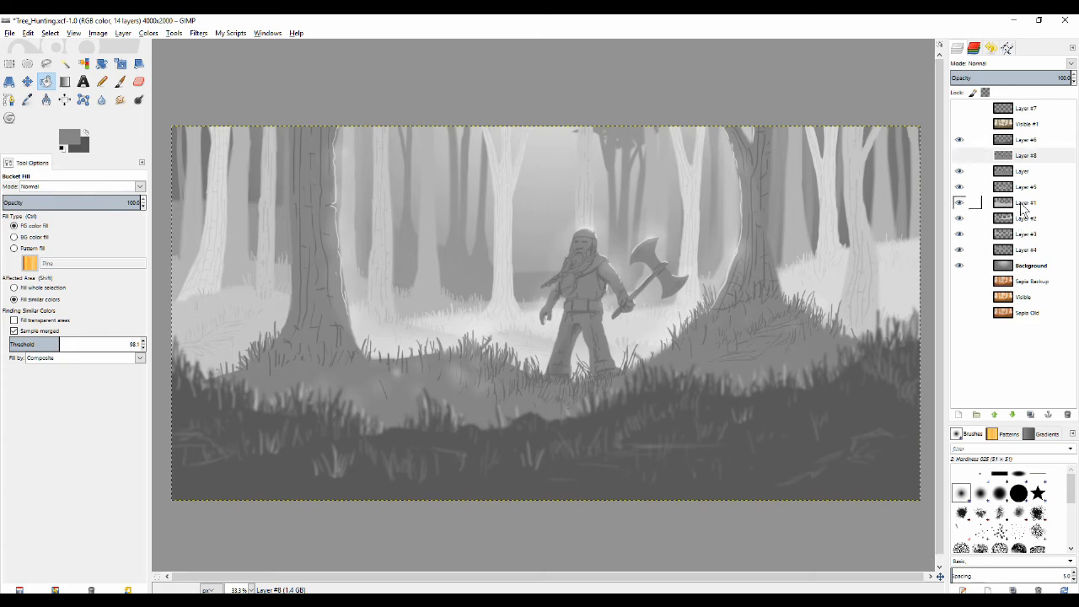
left_click(960, 158)
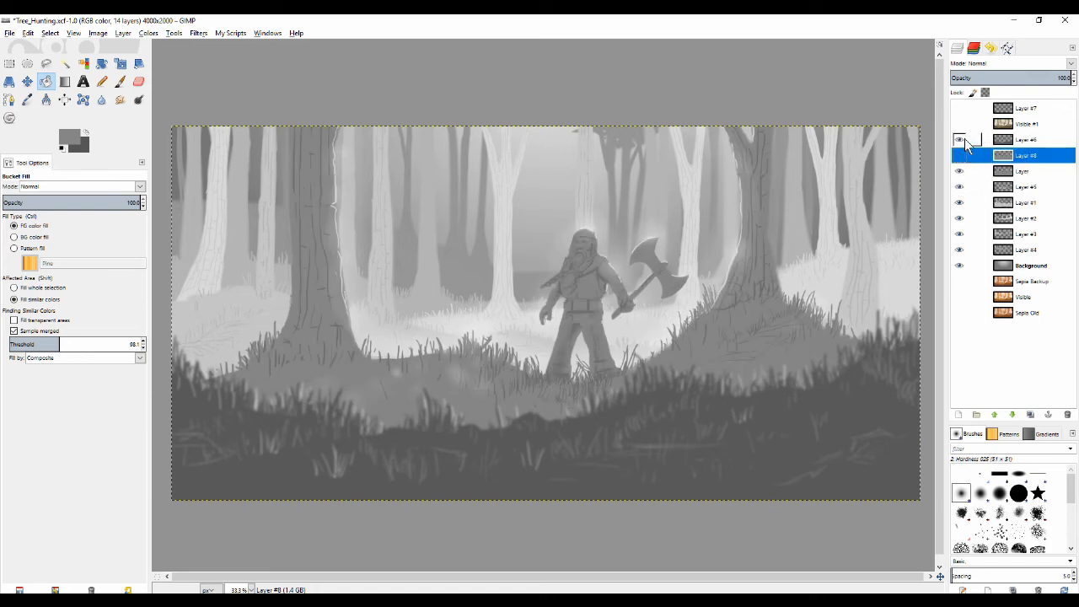
Create a new layer from the visible image above Layer #6 and toggle its visibility to check it against the original layers
left_click(1020, 139)
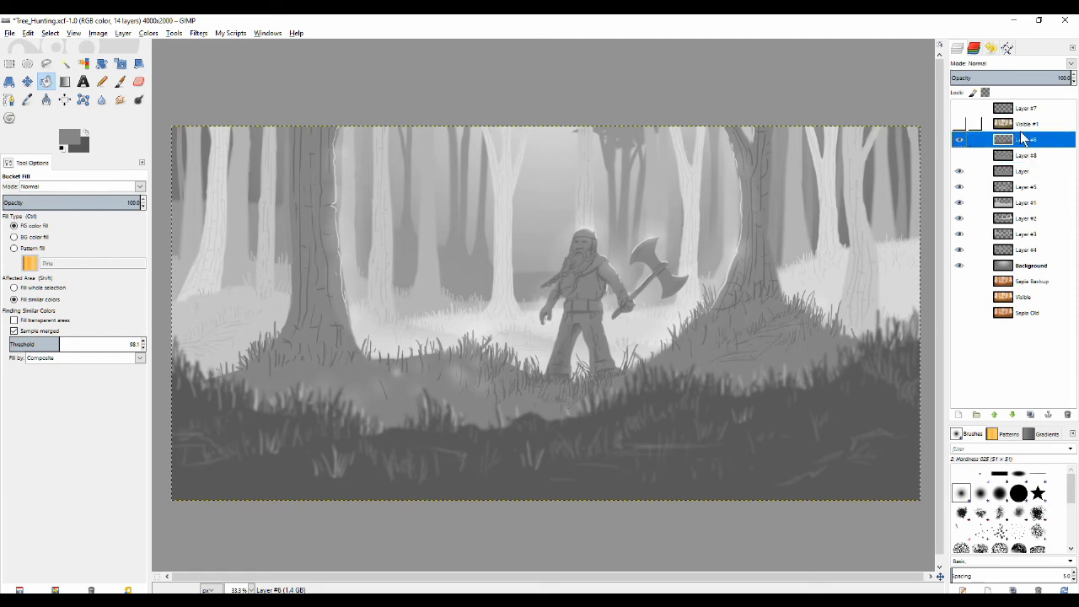
right_click(1025, 143)
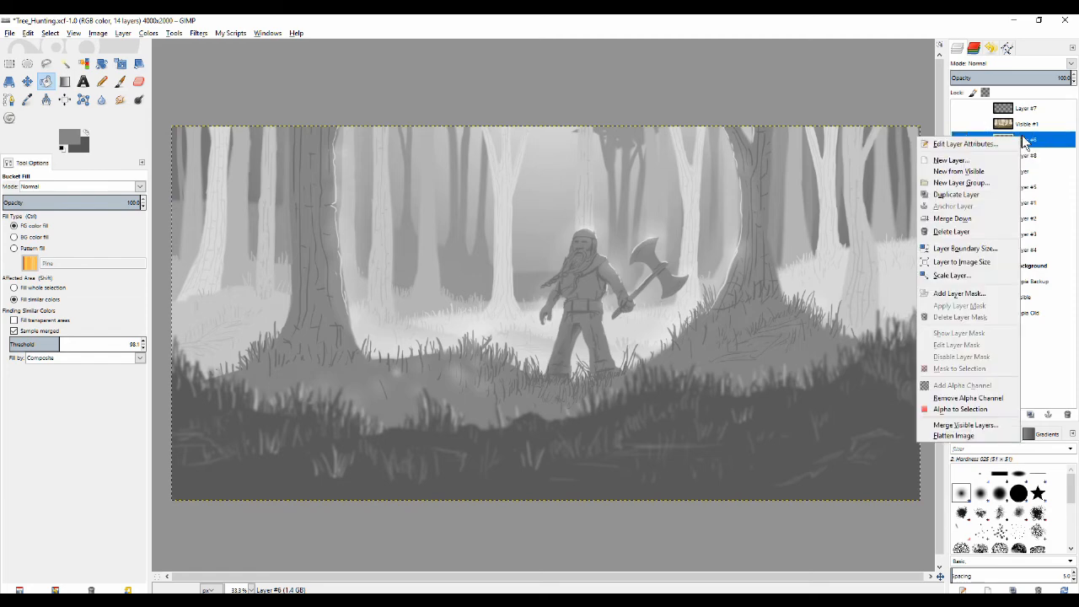
left_click(991, 173)
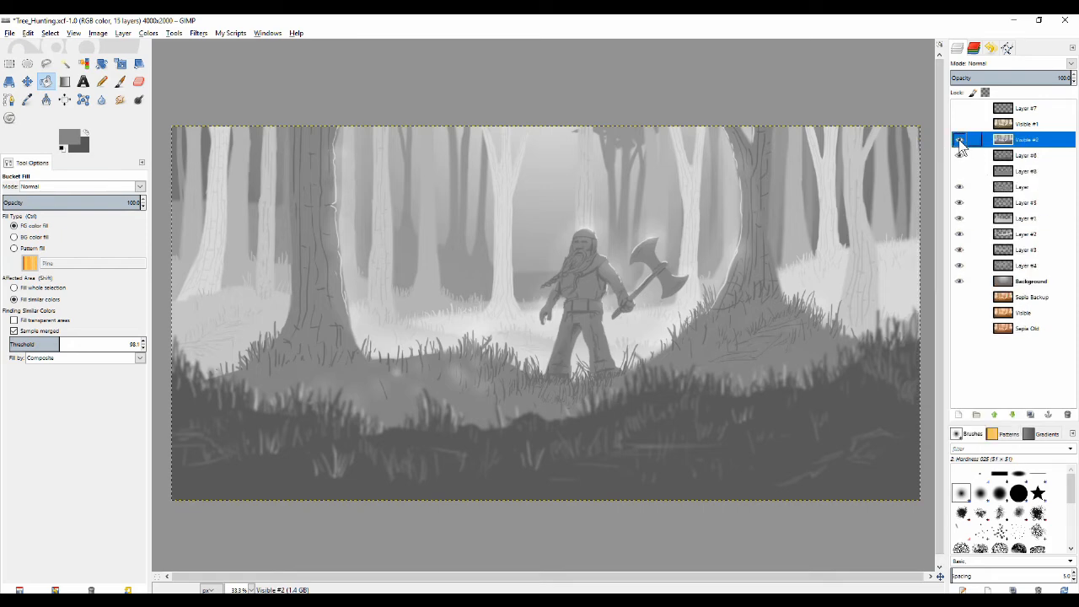
left_click(960, 140)
left_click(960, 140)
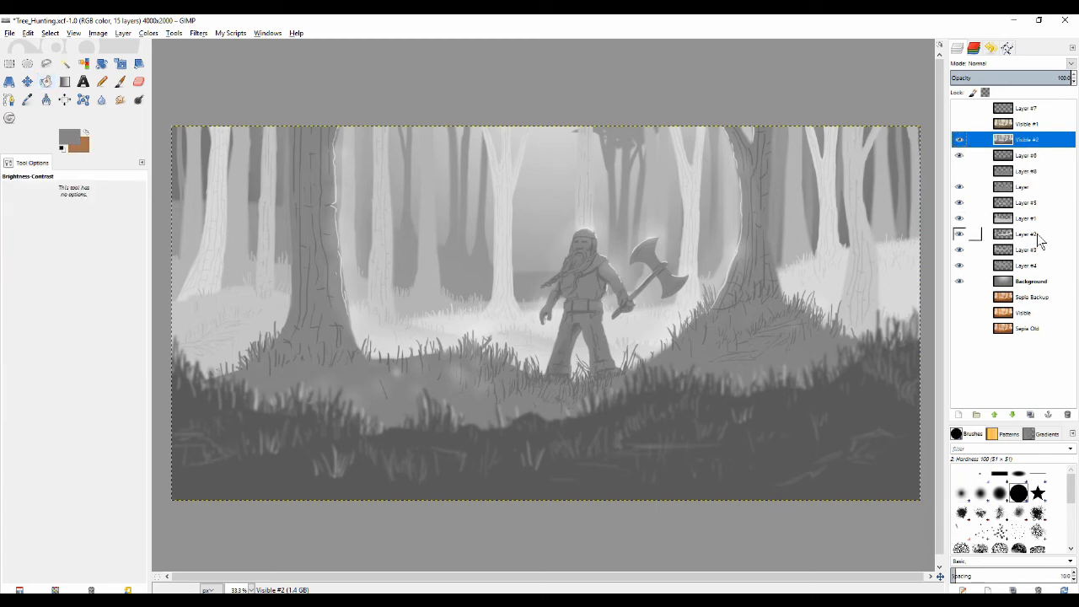
left_click(959, 140)
left_click(959, 140)
Start colorizing the grayscale copy with a hue of 19
left_click(149, 33)
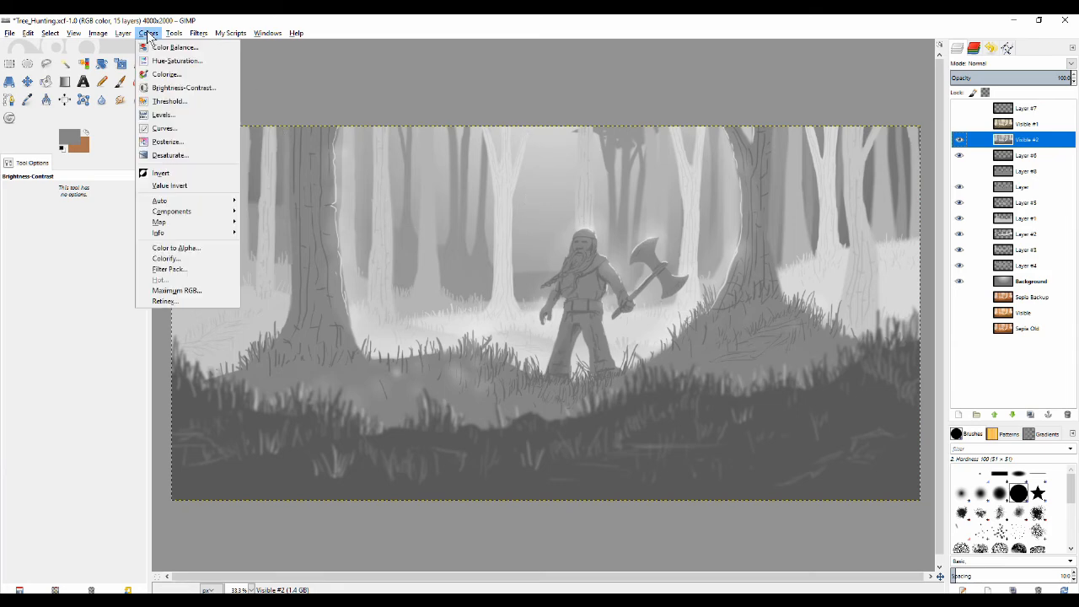
left_click(172, 74)
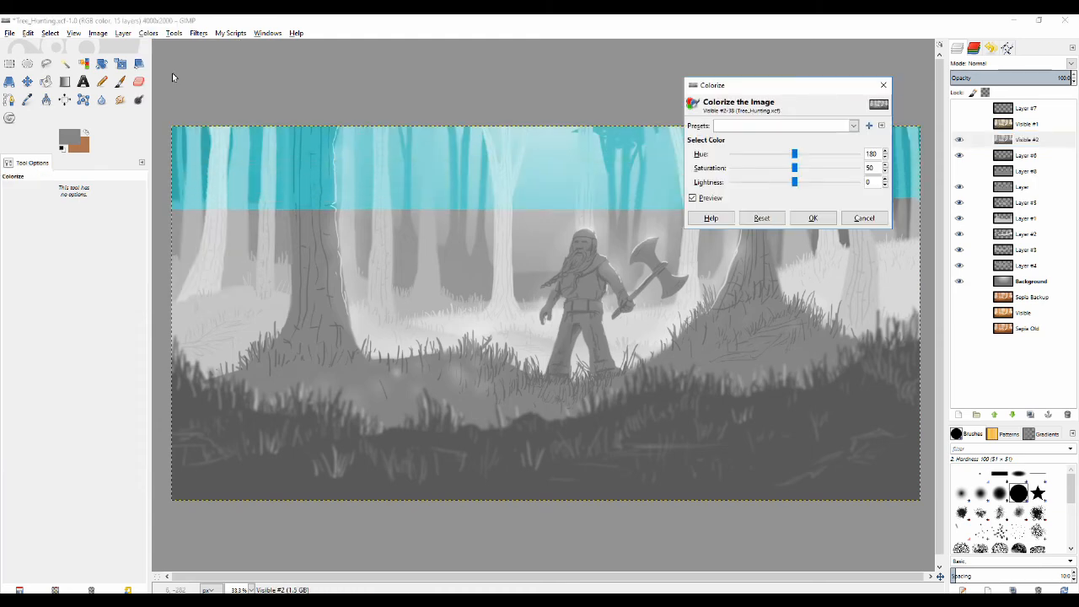
left_click(795, 159)
left_click_drag(795, 155, 735, 168)
left_click(71, 140)
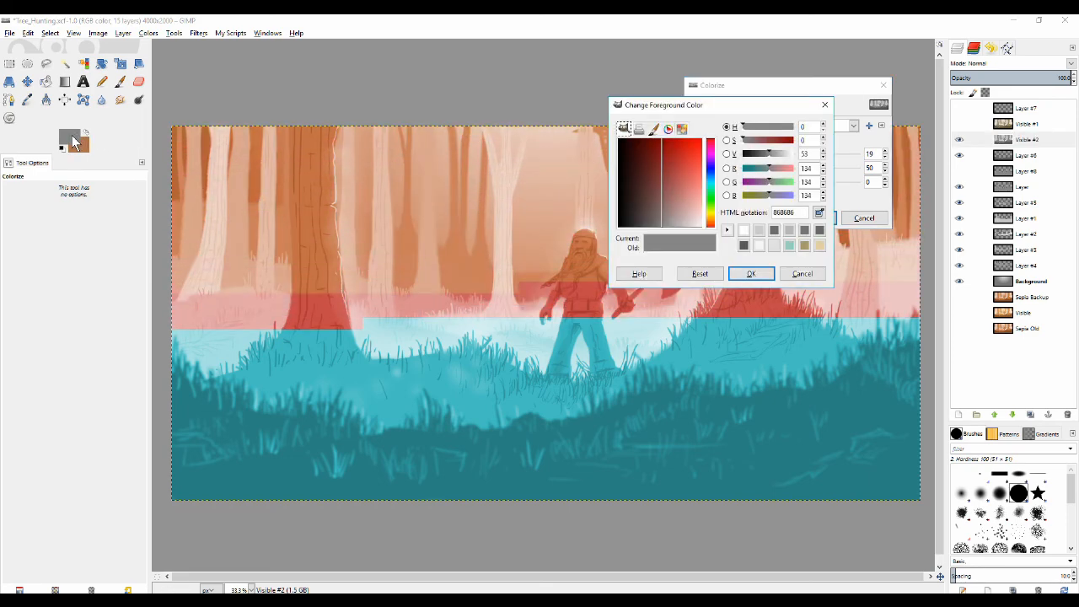
left_click_drag(697, 105, 546, 108)
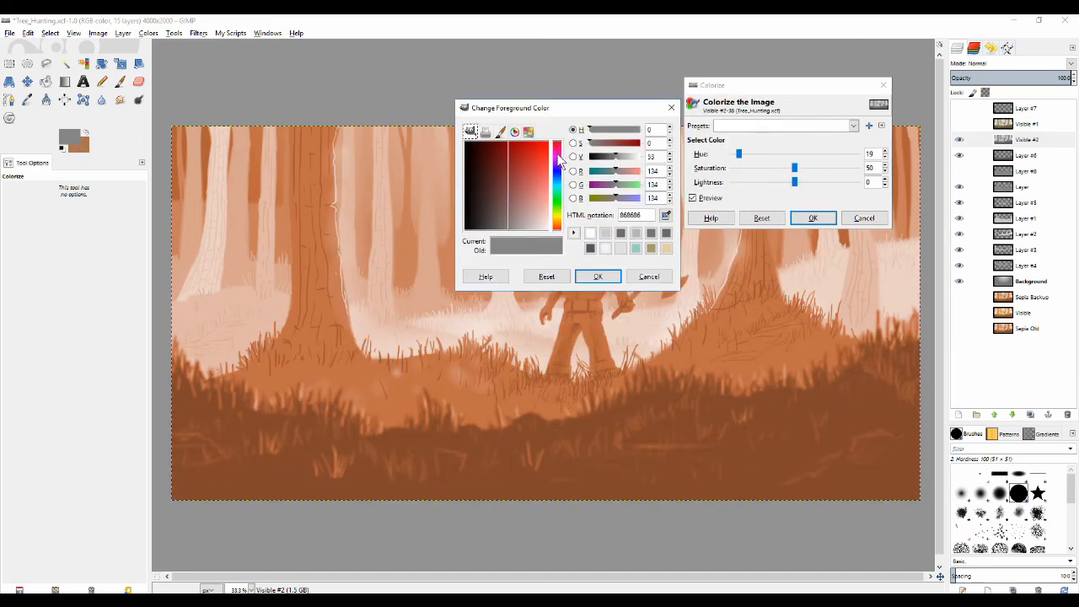
left_click(649, 277)
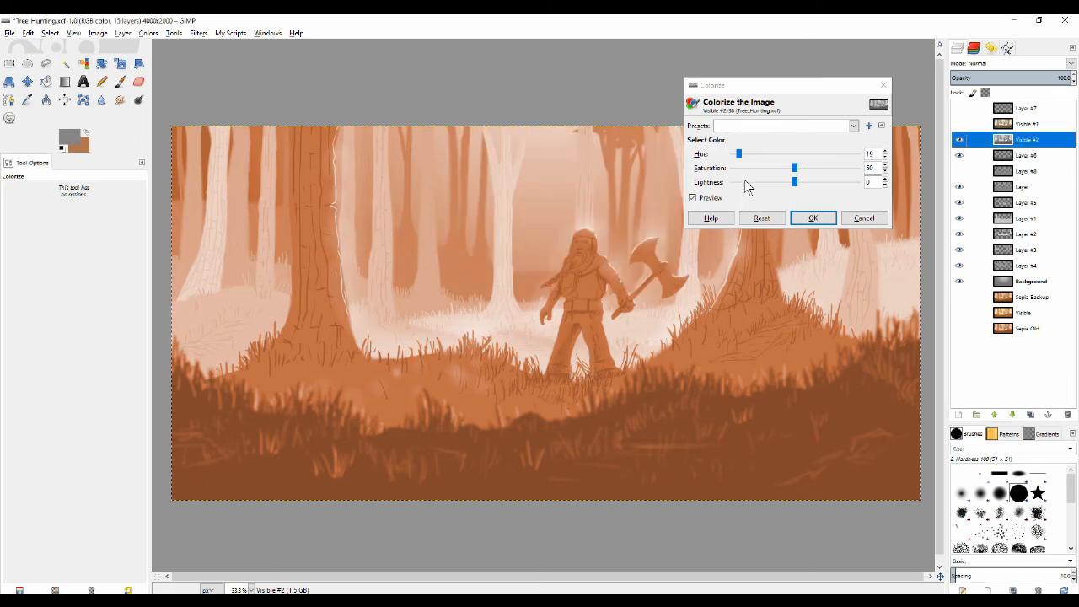
Set the Colorize hue to 39, apply it, and toggle the tinted layer to compare it with the grayscale painting
mouse_move(739, 154)
left_mouse_down()
mouse_move(878, 162)
mouse_move(746, 171)
left_mouse_up()
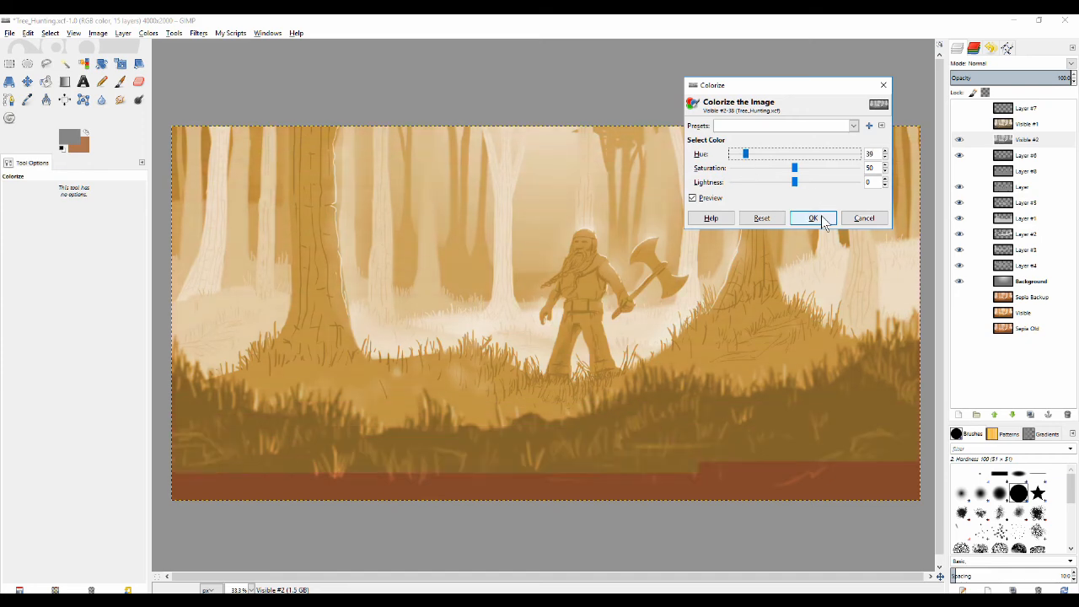
left_click(814, 218)
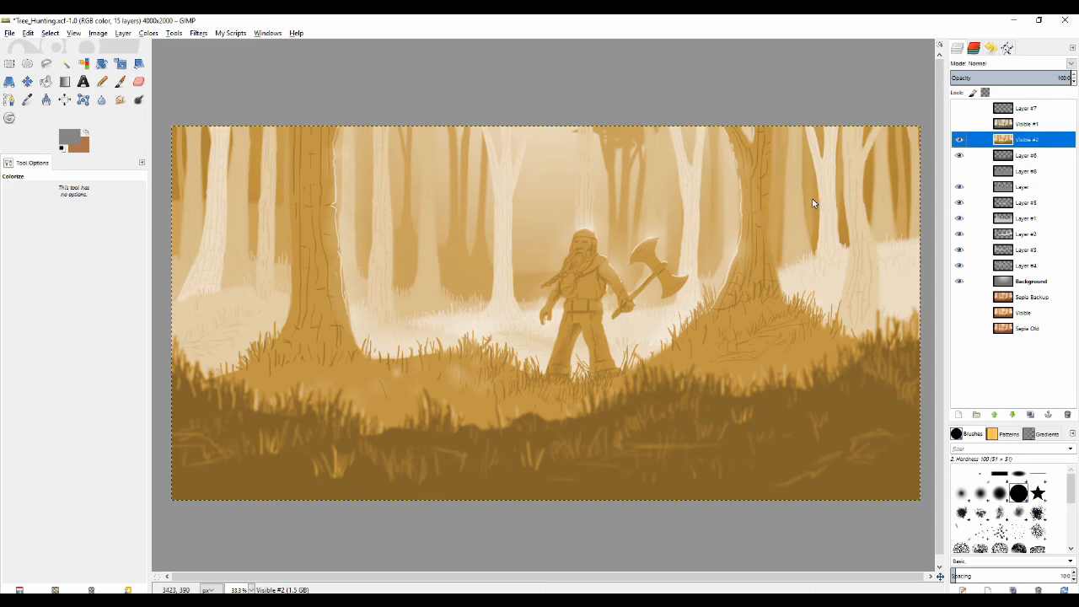
left_click(960, 140)
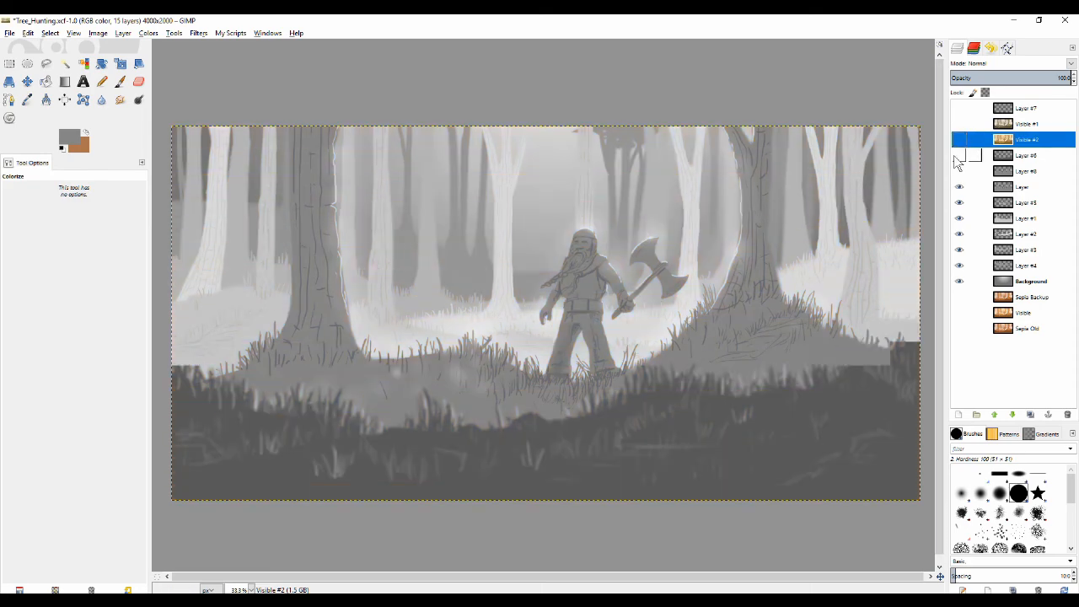
left_click(960, 141)
left_click(960, 141)
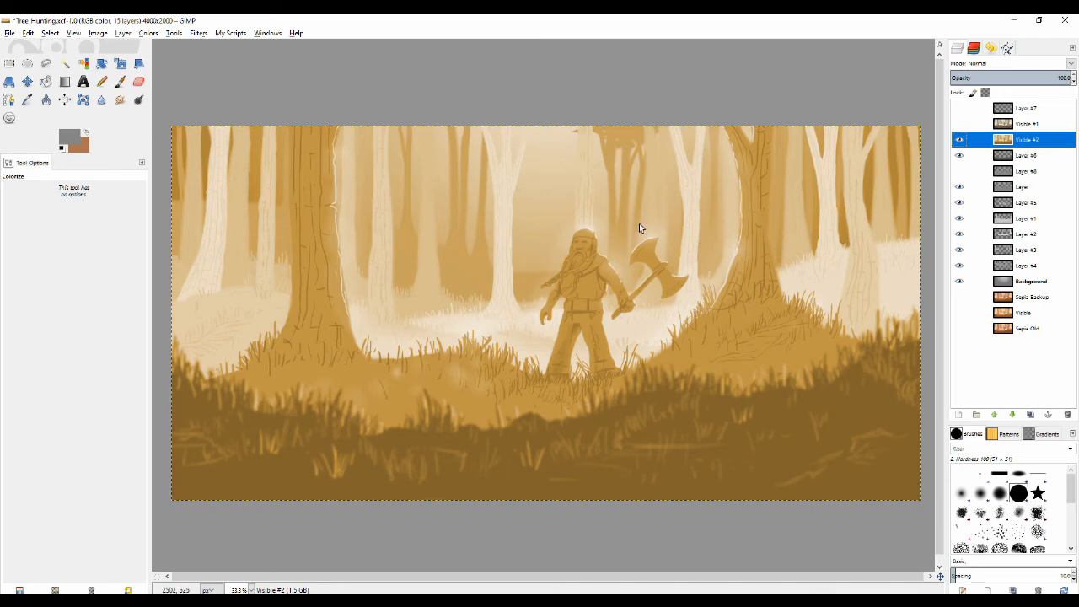
Compare the tinted layer Visible #2 with the sepia layer Visible #1, leaving Visible #2 hidden and Visible #1 shown
left_click(960, 140)
left_click(959, 124)
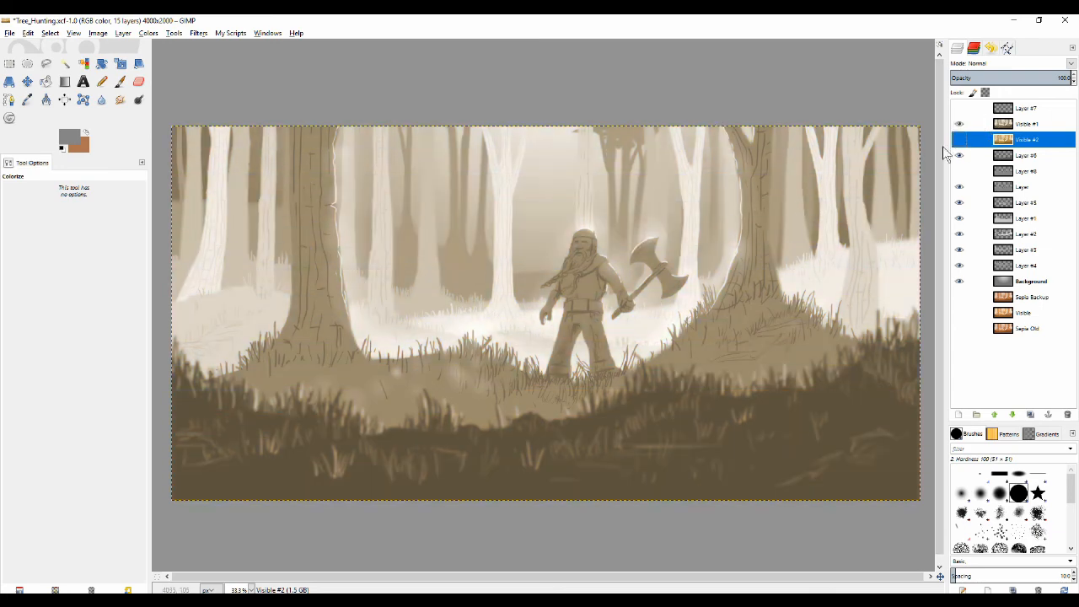
left_click(959, 124)
left_click(960, 140)
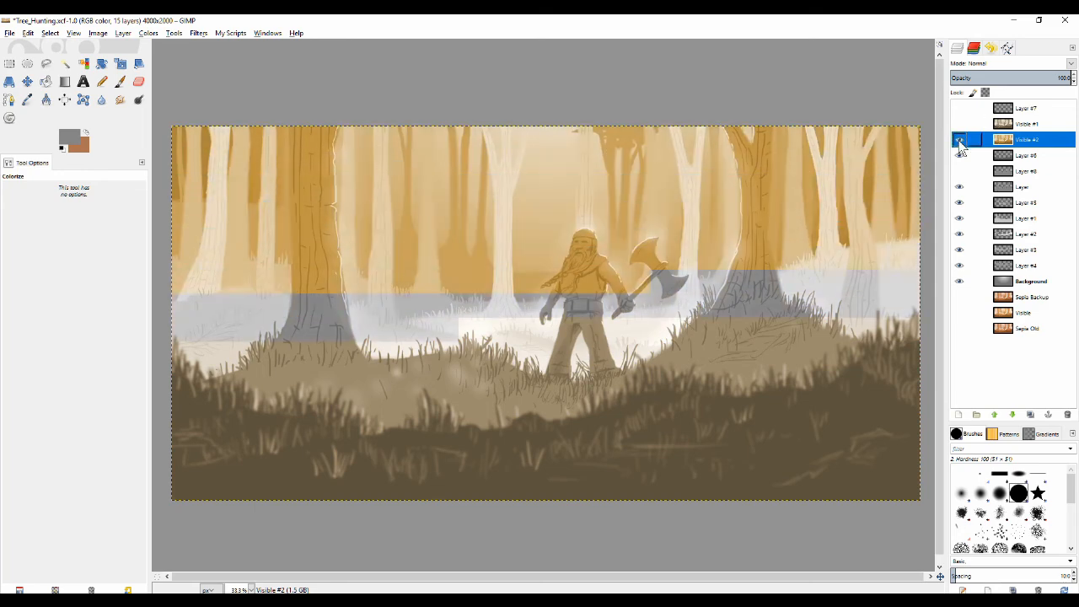
left_click(960, 140)
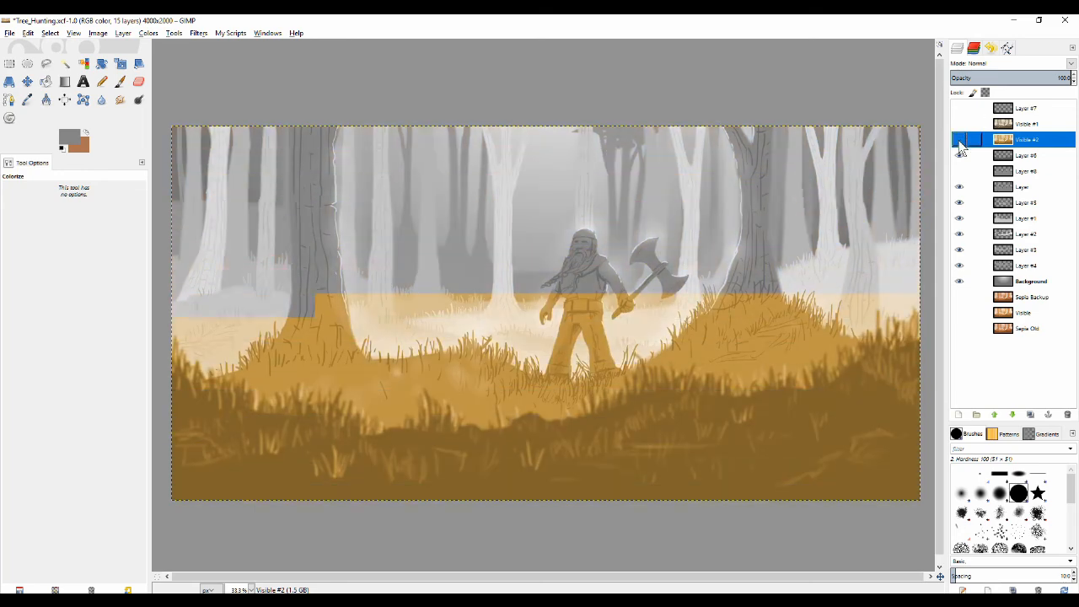
left_click(958, 125)
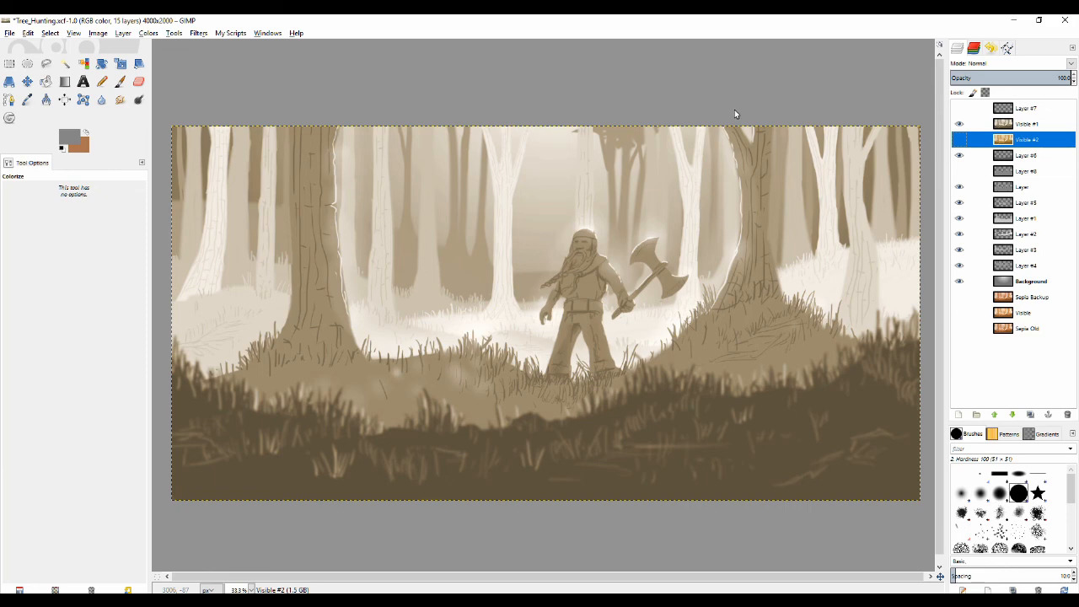
Examine the bark lines on the pale middle tree and the large near trunk up close in the sepia version
key("shift+b")
scroll(497, 240, "up", 3)
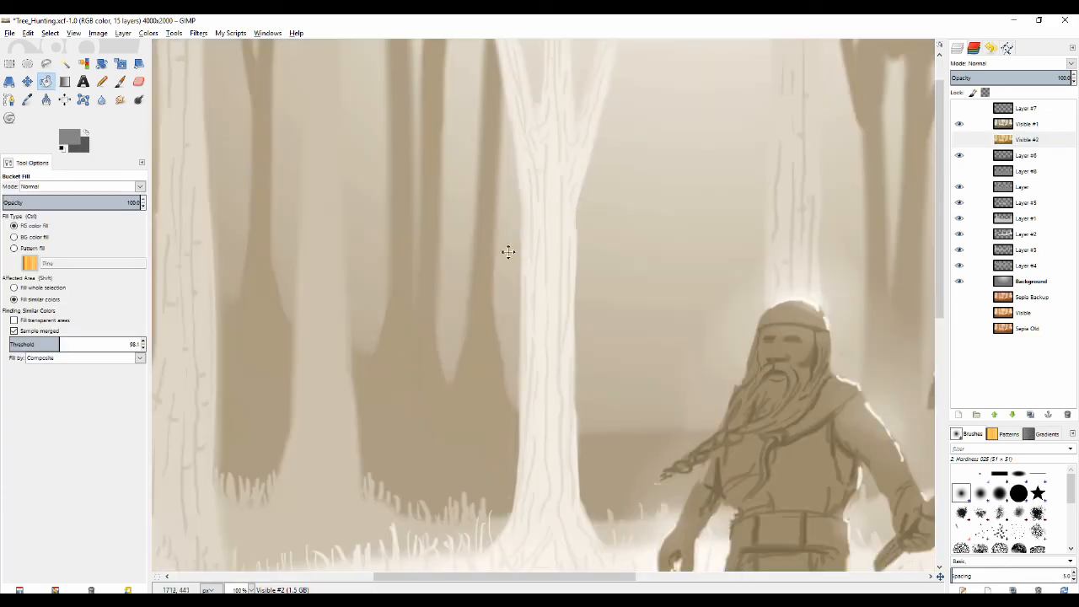
scroll(540, 186, "up", 2)
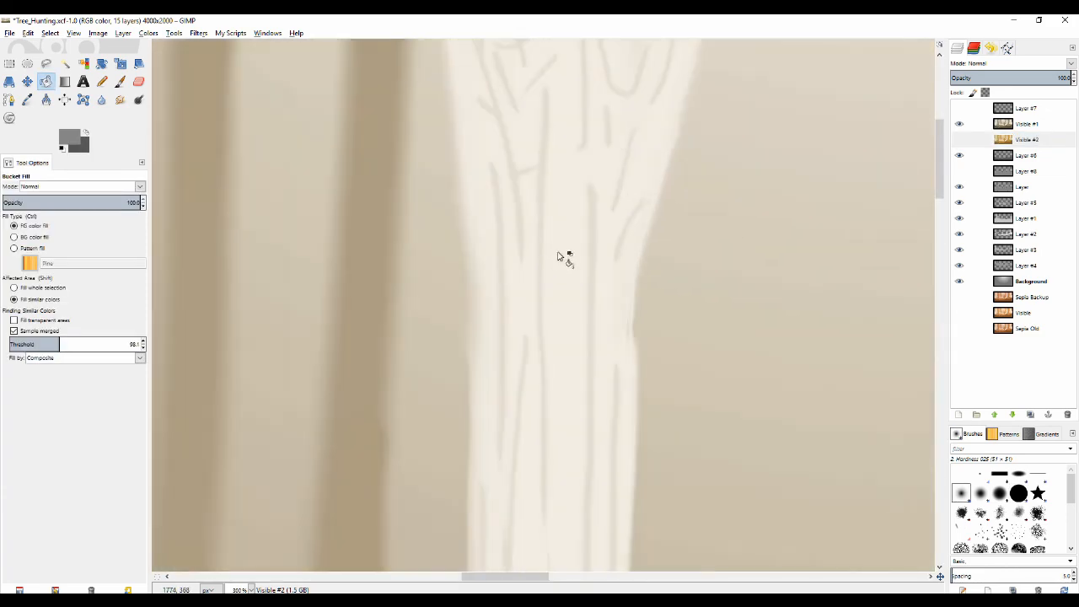
scroll(565, 245, "up", 2)
scroll(604, 205, "down", 4)
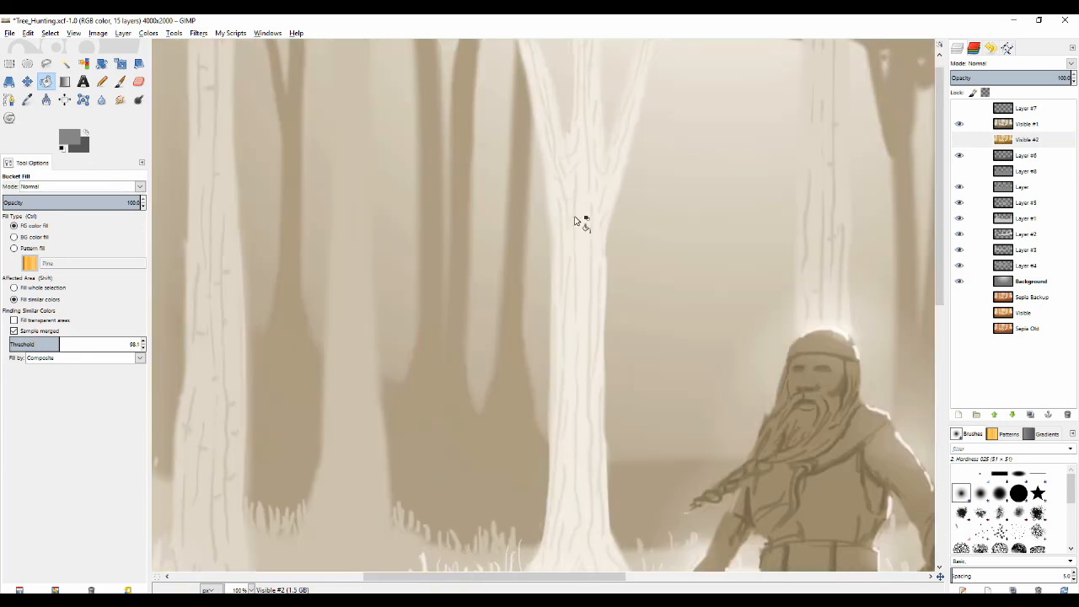
scroll(574, 220, "up", 2)
scroll(574, 220, "down", 2)
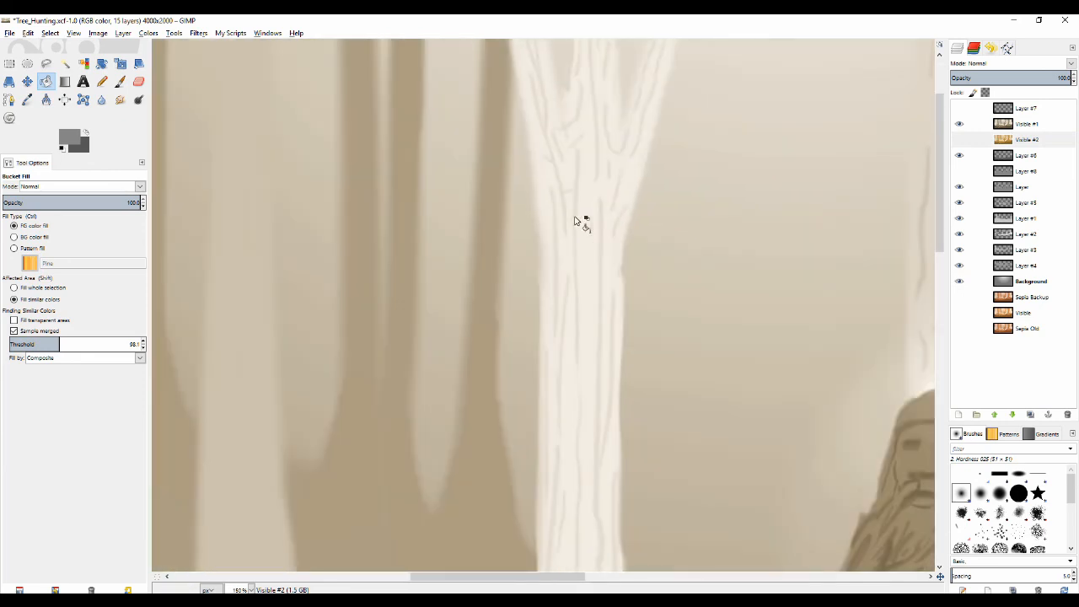
scroll(574, 220, "down", 1)
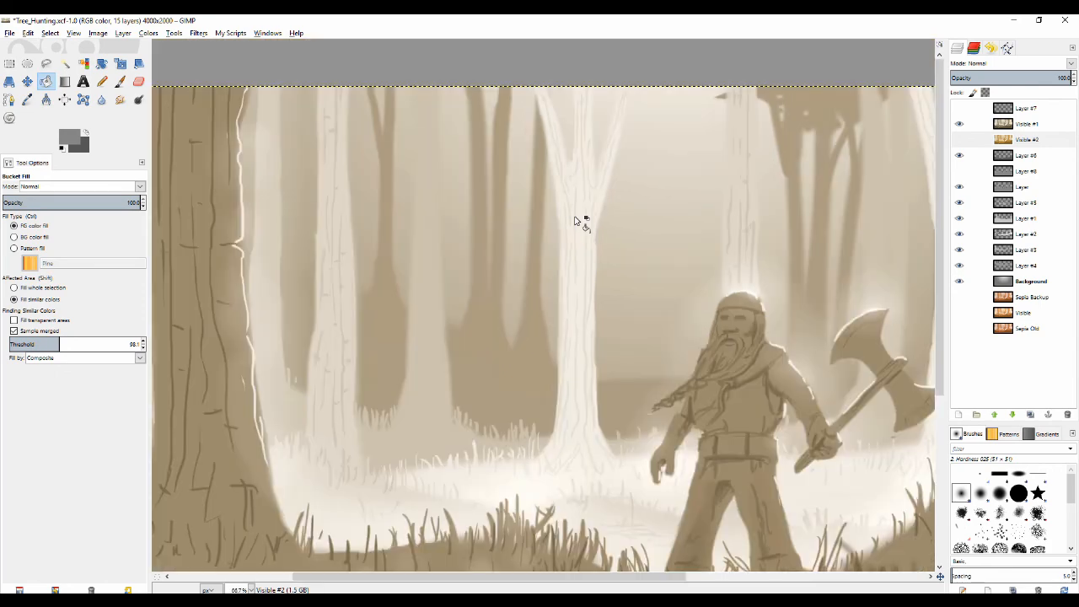
scroll(392, 321, "down", 1)
scroll(346, 254, "up", 1)
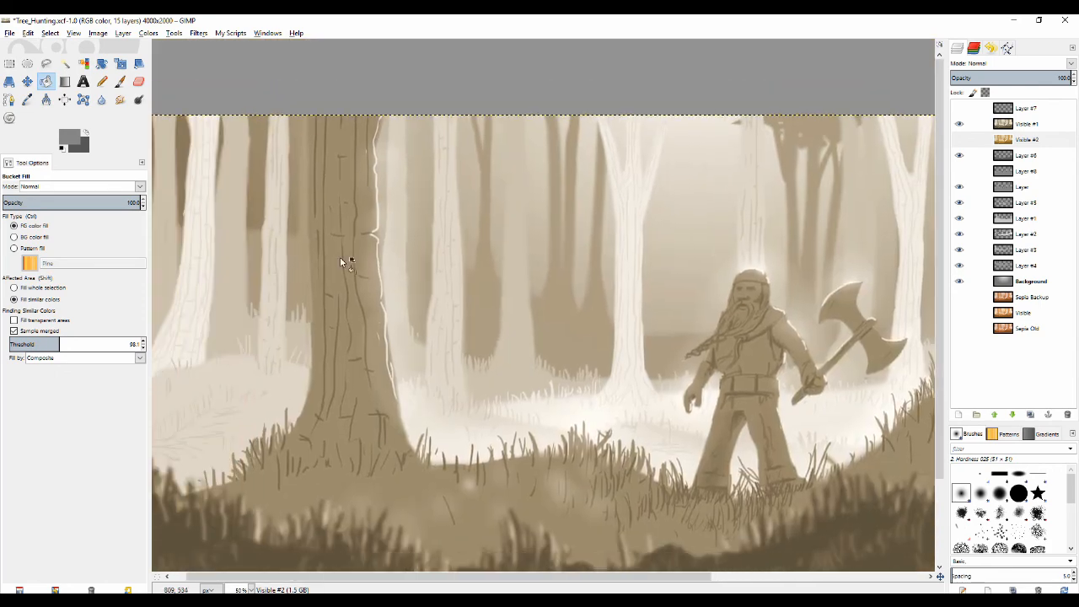
Examine the bearded axeman's line details and rim light up close, and view the whole sepia painting
scroll(352, 168, "up", 1)
scroll(375, 256, "down", 2)
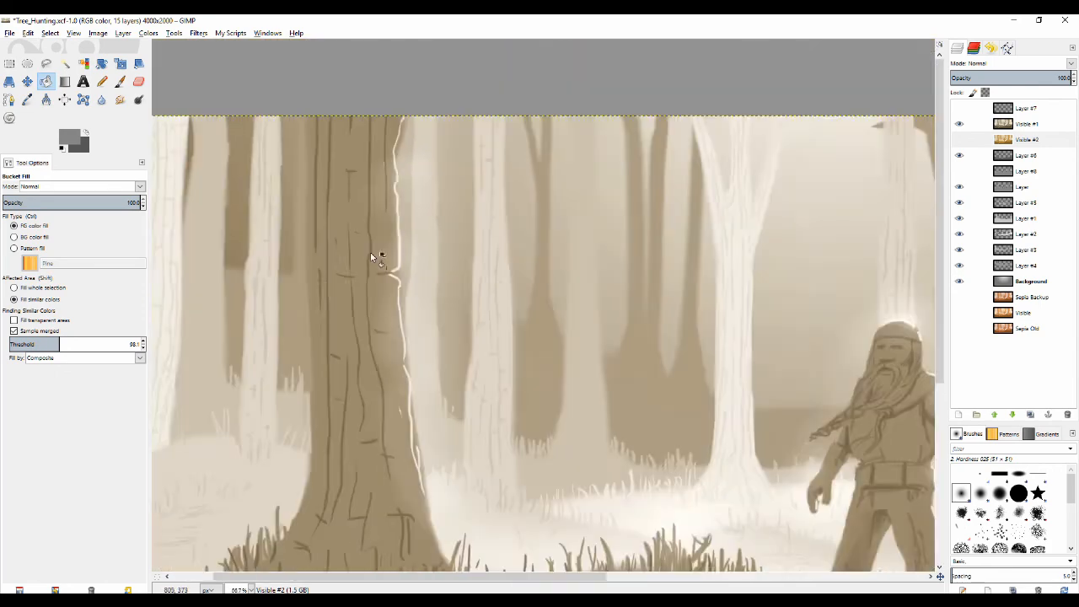
left_click_drag(767, 381, 609, 329)
scroll(635, 317, "up", 3)
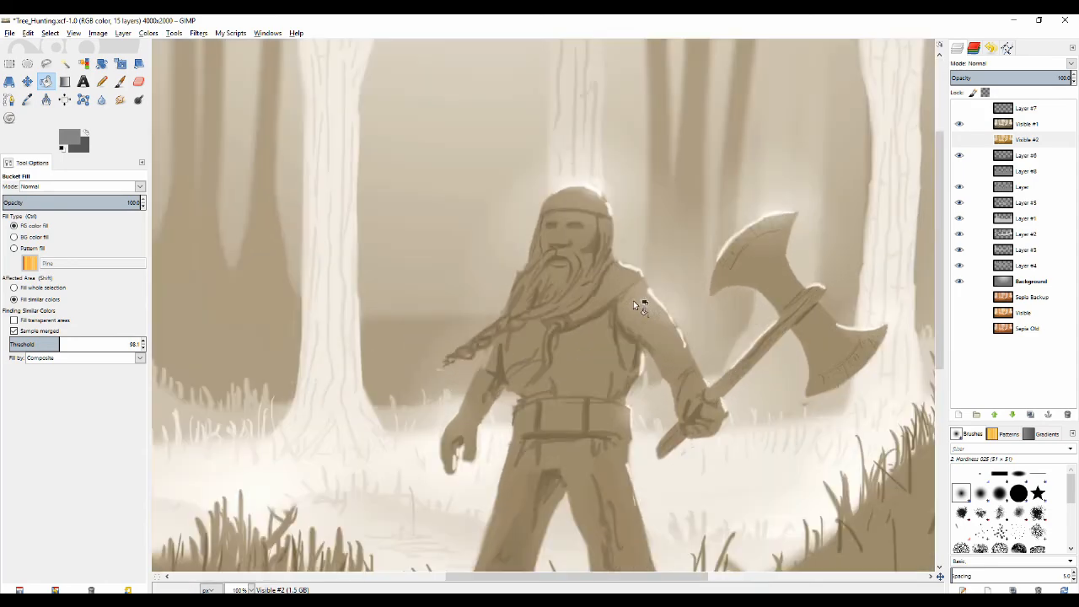
scroll(521, 195, "down", 3)
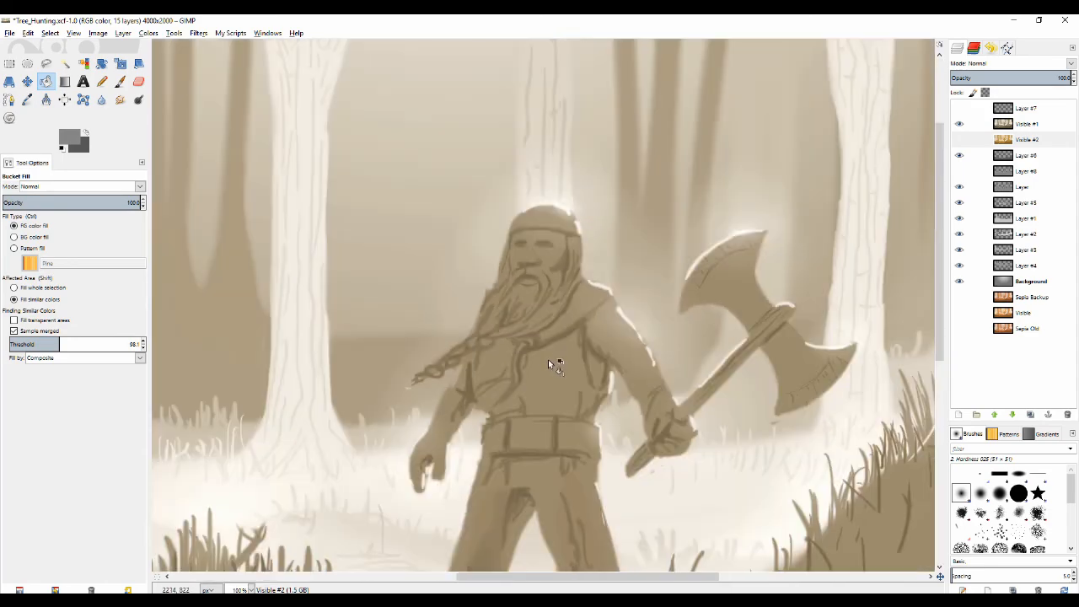
scroll(610, 302, "up", 3)
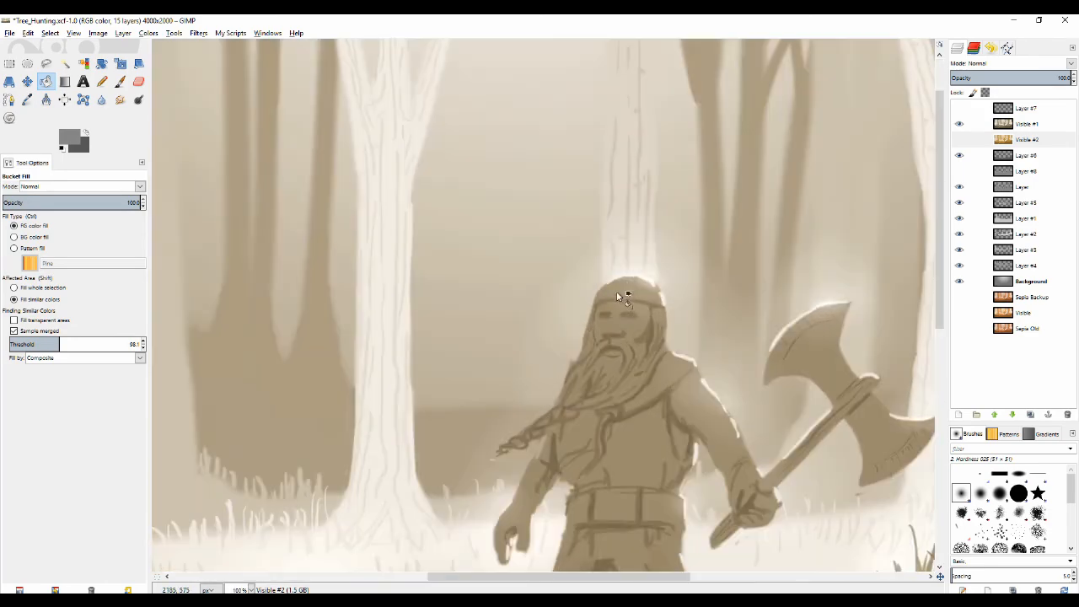
scroll(631, 400, "down", 3)
scroll(631, 400, "down", 1)
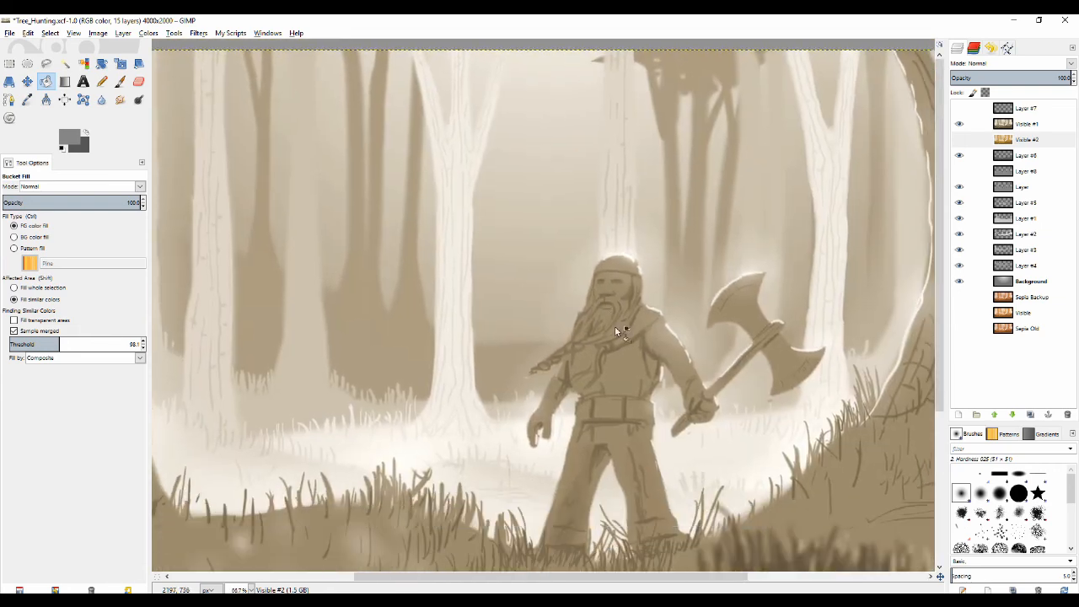
scroll(604, 340, "down", 1)
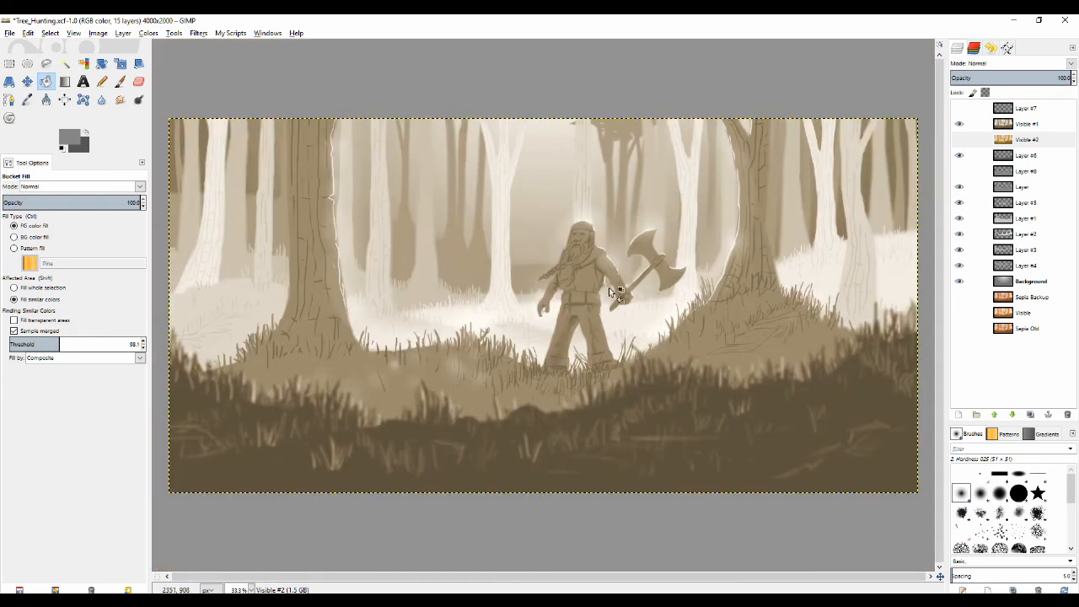
scroll(620, 296, "up", 1)
scroll(592, 288, "down", 1)
scroll(573, 253, "down", 1)
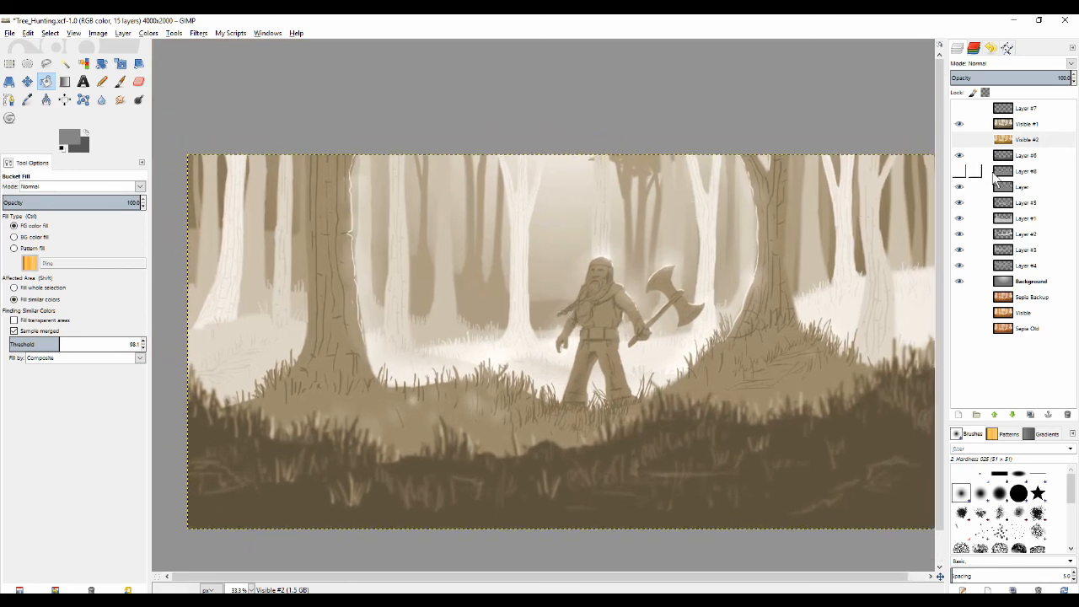
Show the signature layer, Layer #7, above the sepia painting and view the whole composition
left_click(960, 109)
left_click_drag(620, 228, 592, 203)
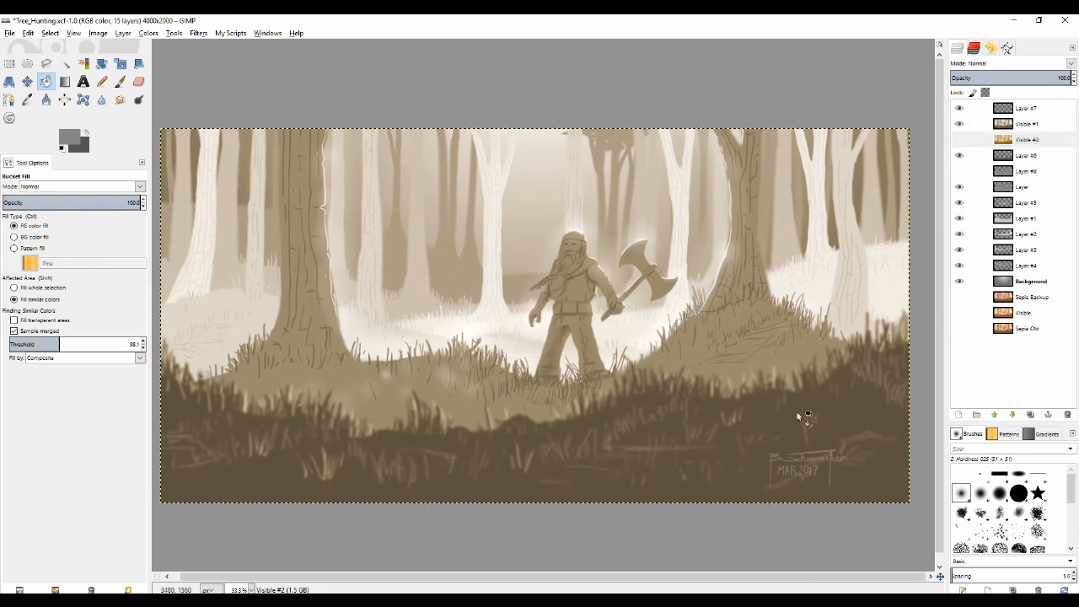
left_click_drag(535, 308, 547, 328)
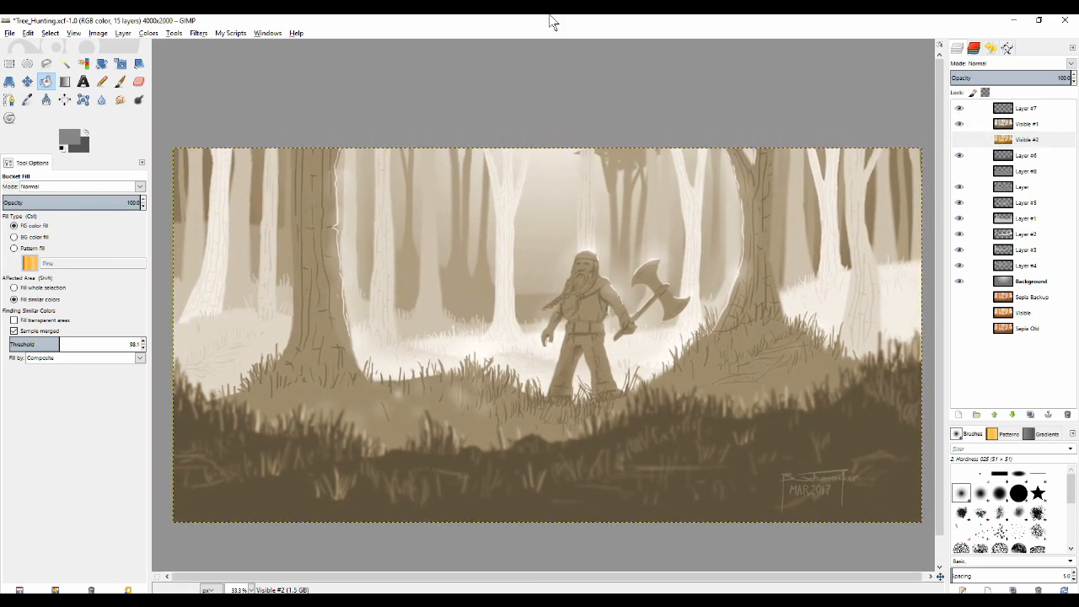